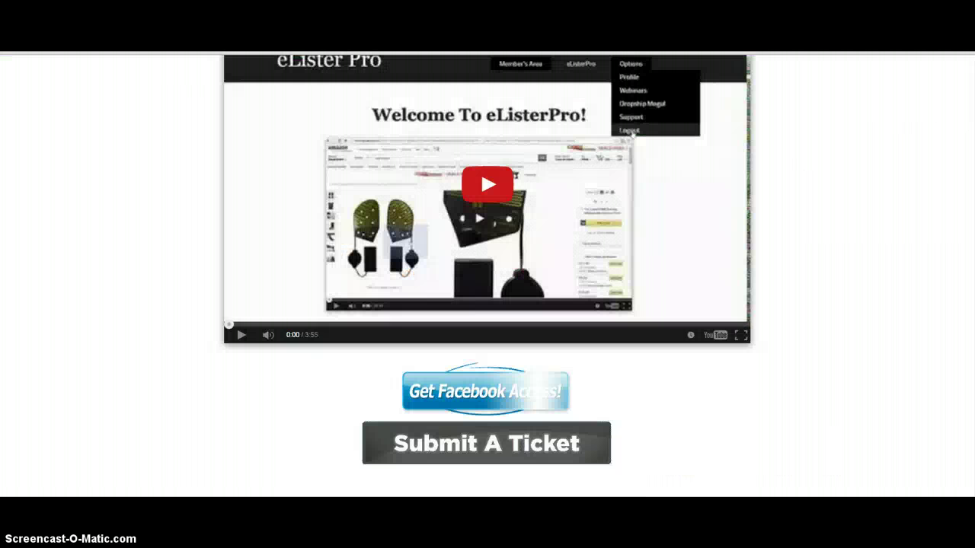
scroll(74, 265, up, 3)
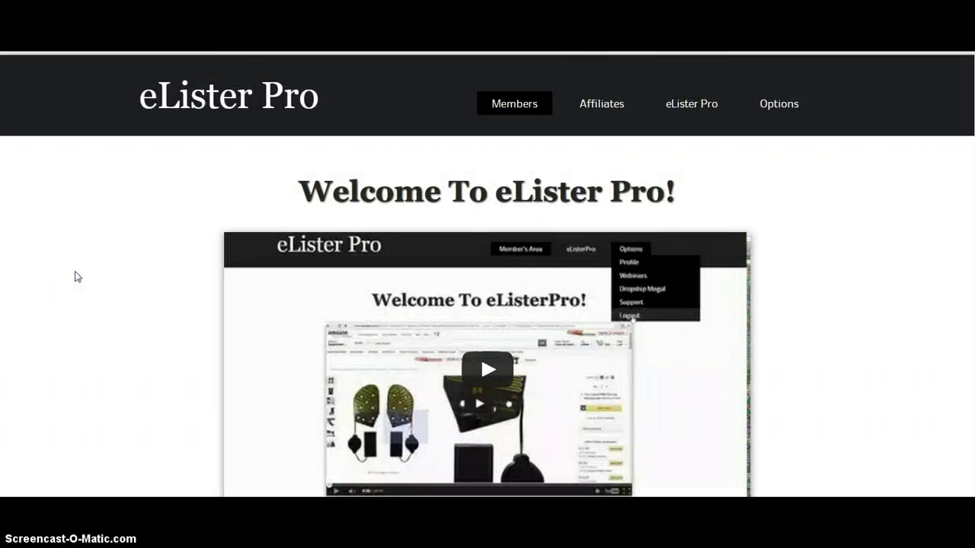
scroll(76, 274, down, 1)
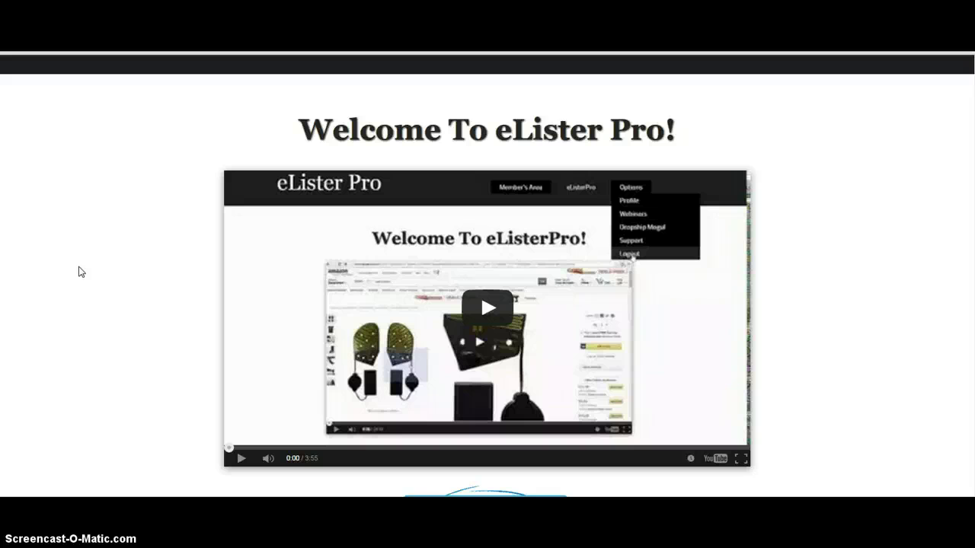
scroll(87, 279, up, 1)
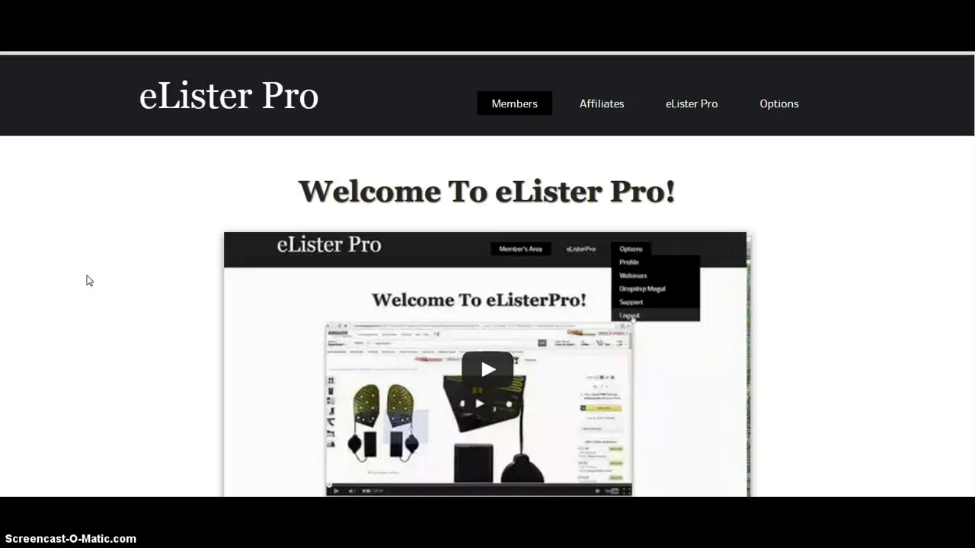
scroll(88, 281, down, 2)
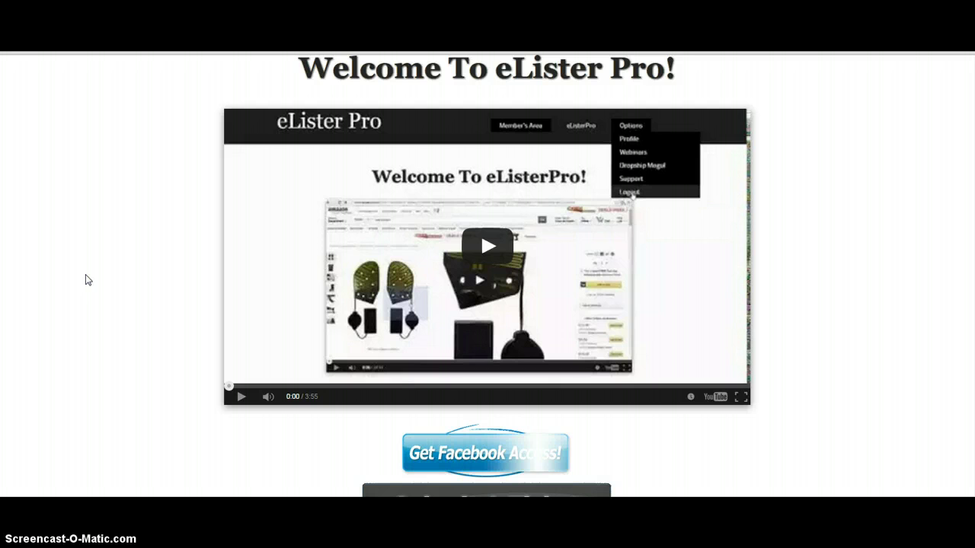
scroll(86, 280, up, 1)
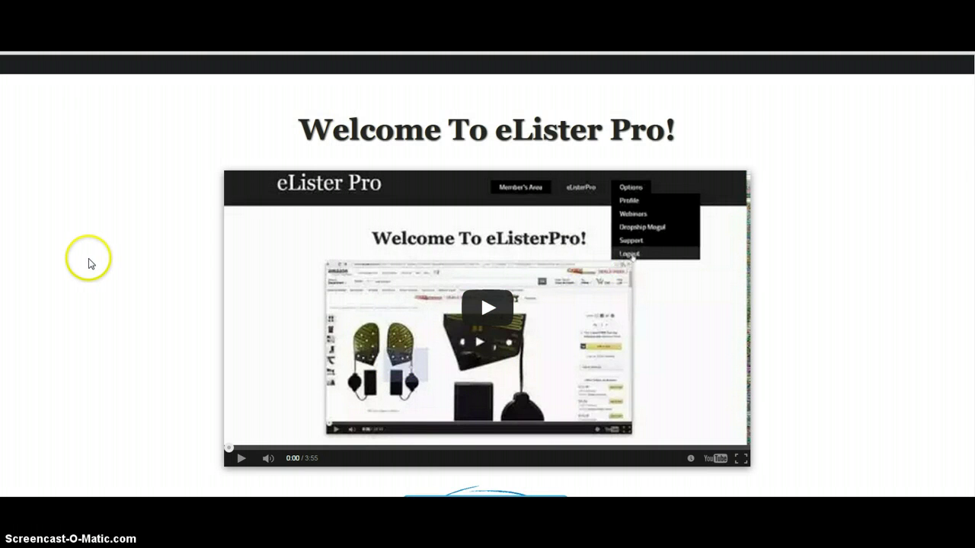
scroll(92, 264, down, 1)
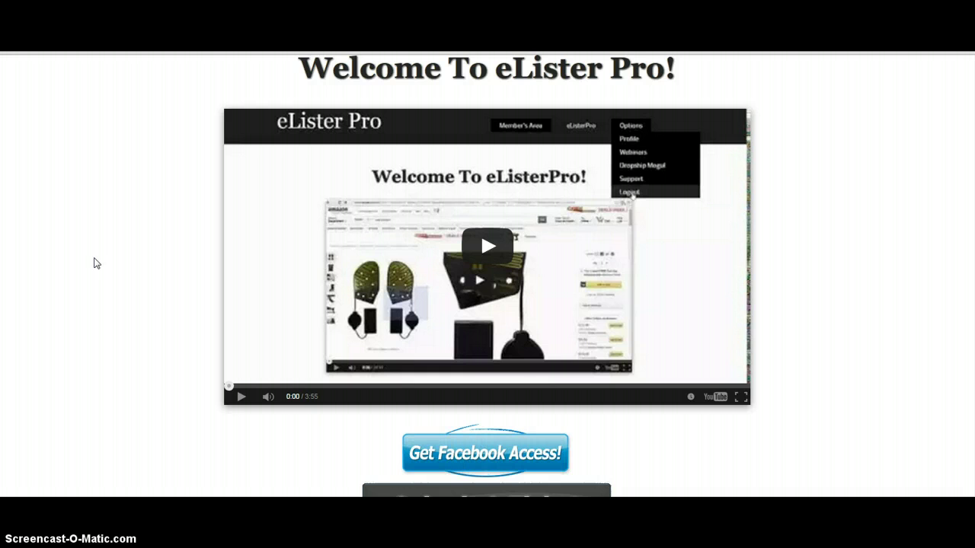
scroll(95, 263, down, 1)
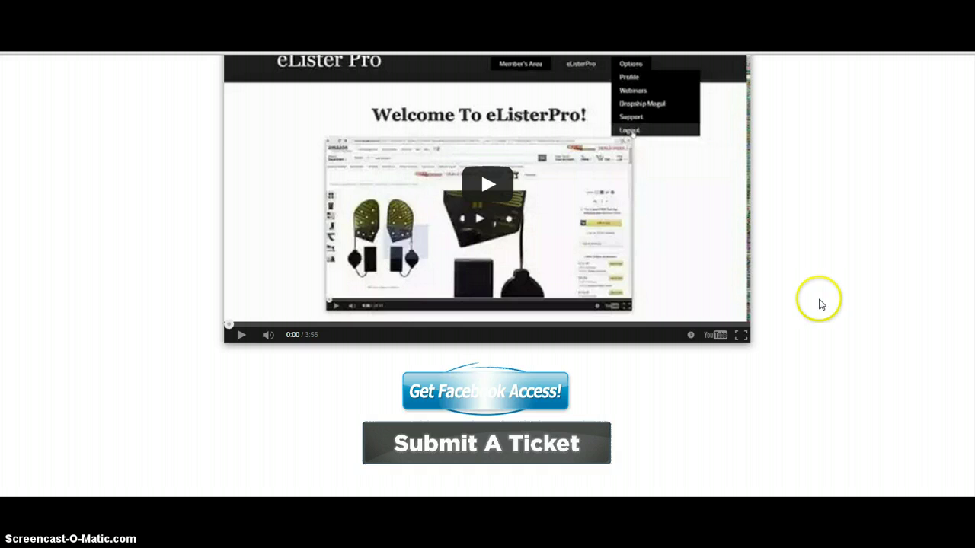
scroll(812, 320, up, 1)
scroll(812, 321, up, 2)
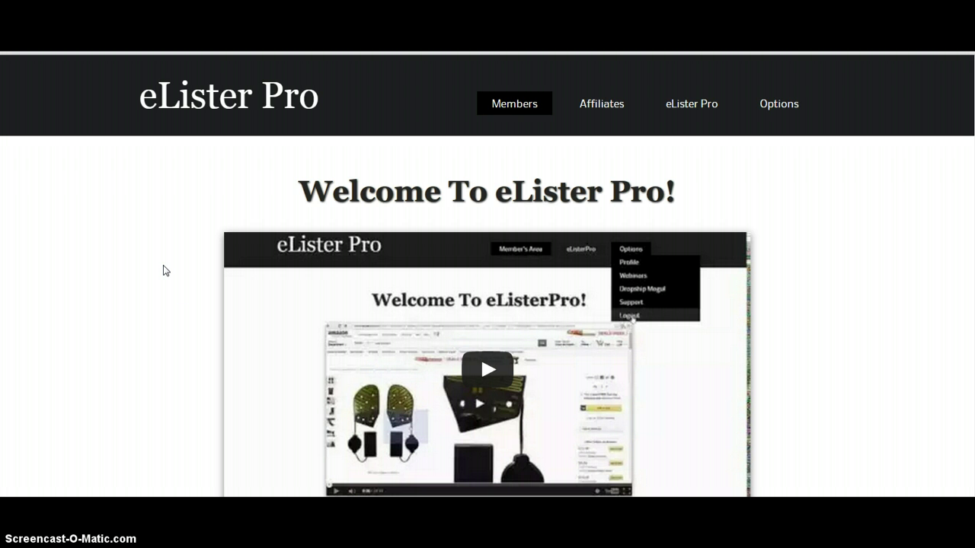
scroll(169, 298, down, 1)
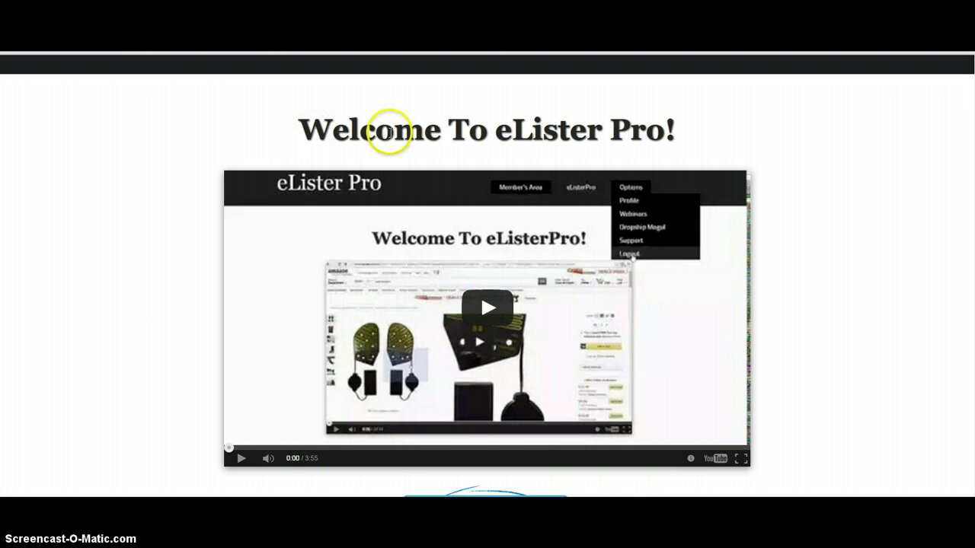
scroll(228, 144, up, 1)
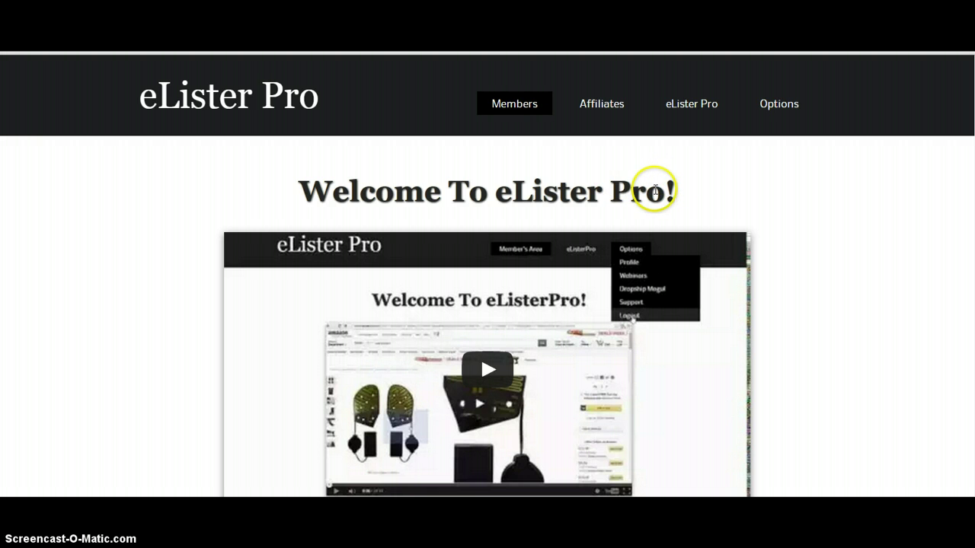
Open the eLister Pro listing tool and copy the Amazon product page URL of the two-piece Down Alternative Euro Pillow set
click(688, 110)
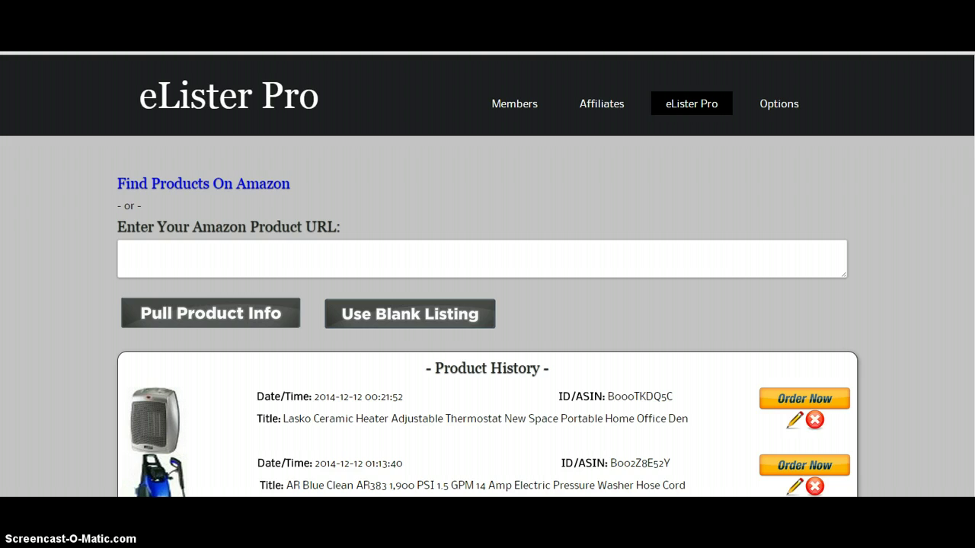
key(ctrl+Tab)
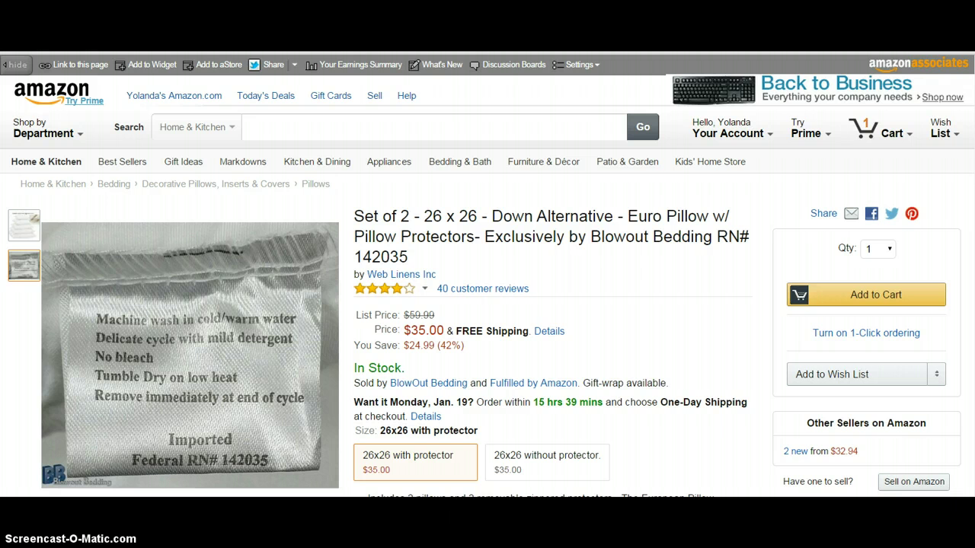
right_click(222, 51)
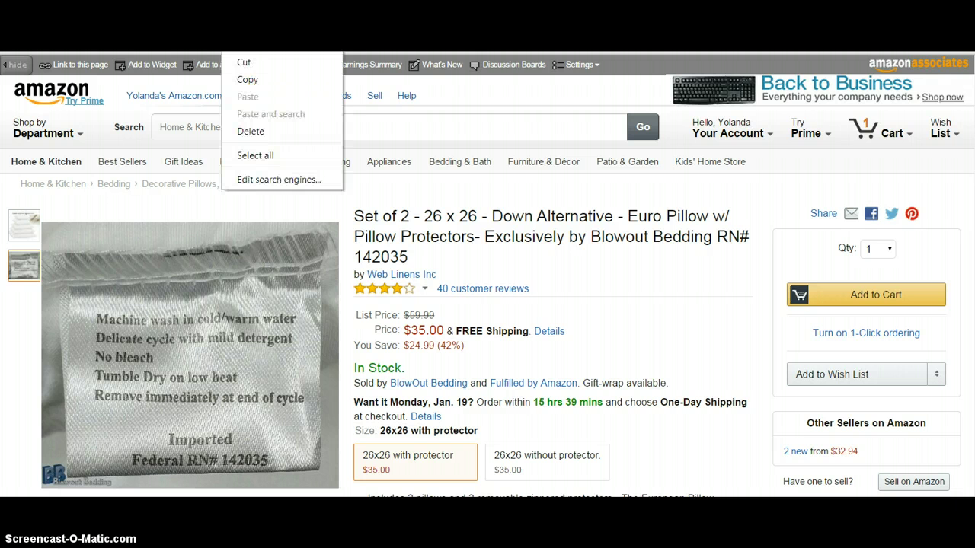
click(263, 81)
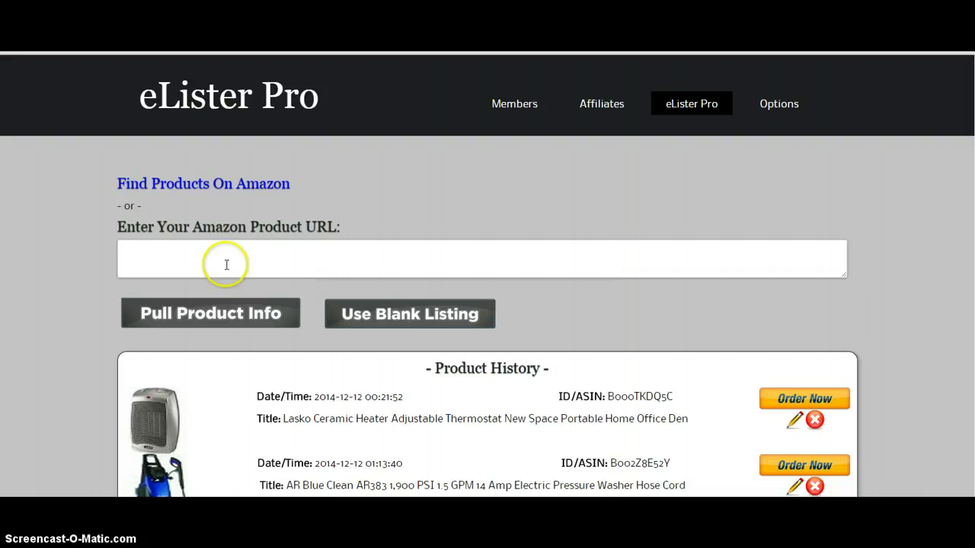
Enter the copied pillow URL as the Amazon product URL and pull the product info
click(226, 265)
right_click(226, 264)
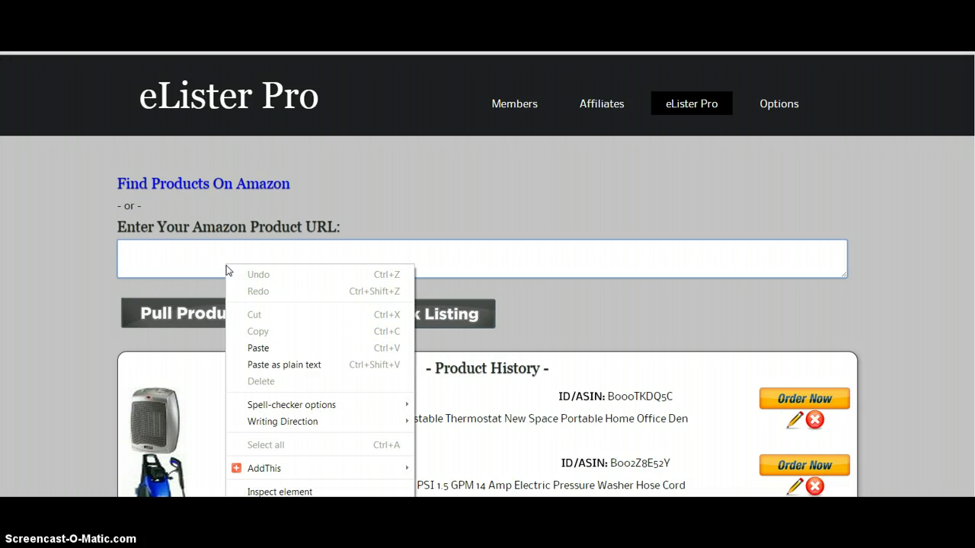
click(258, 348)
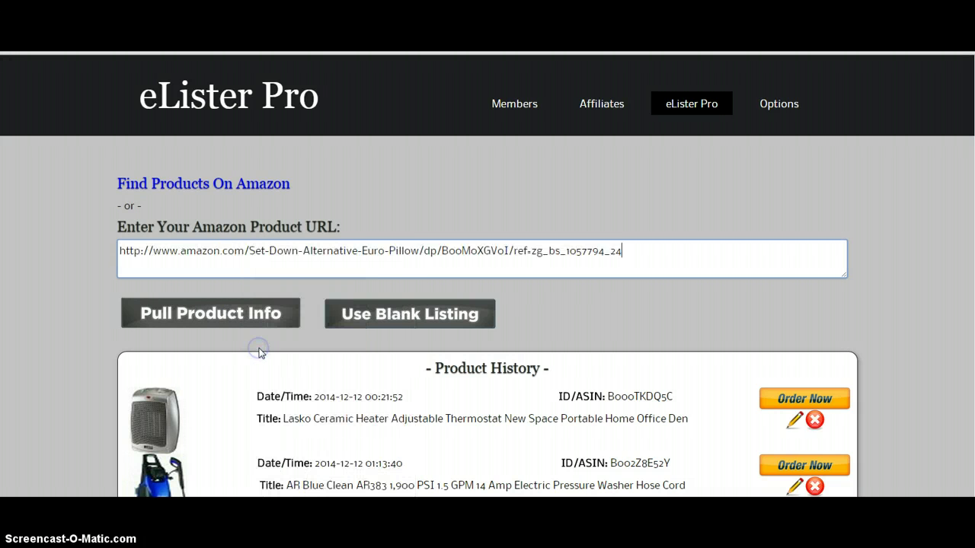
click(205, 321)
click(209, 321)
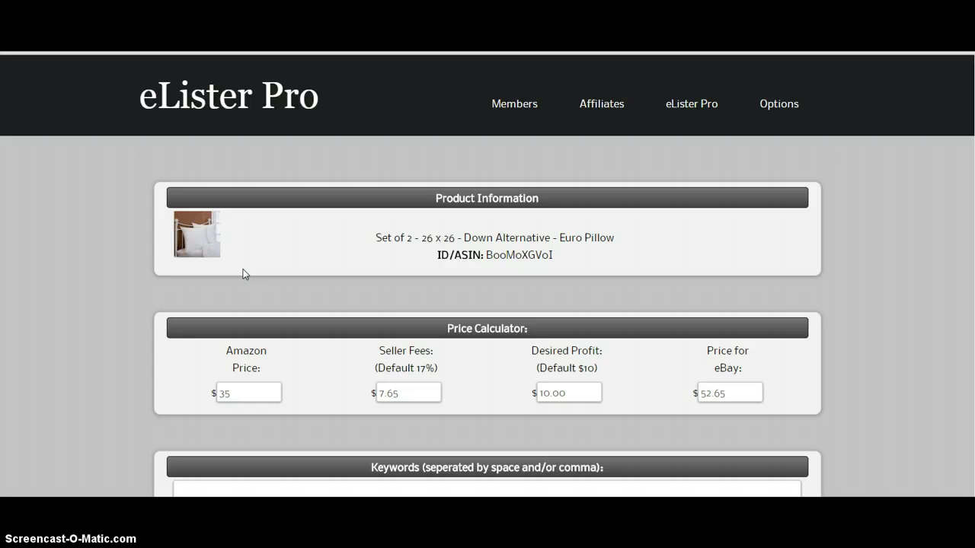
Submit the pulled pillow details without changes and choose the Basic listing template
click(174, 197)
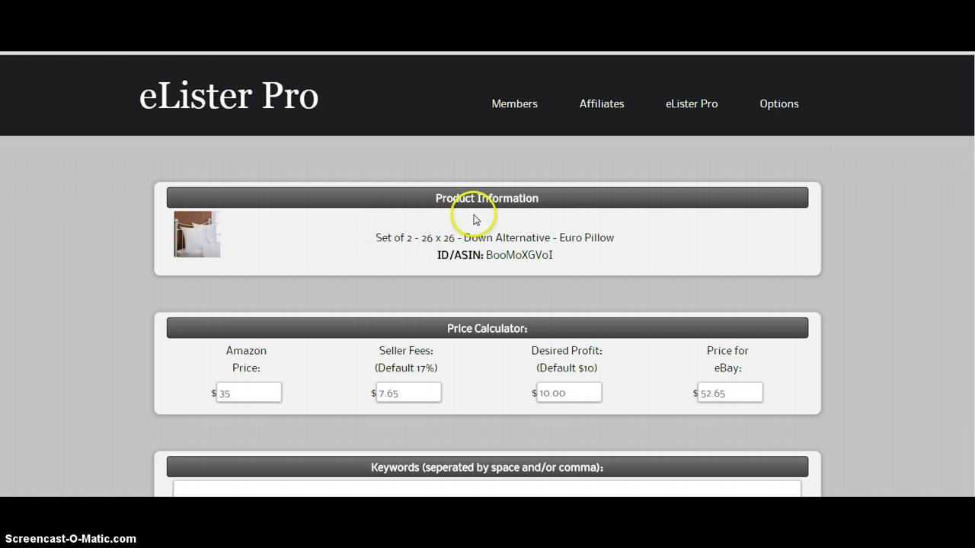
scroll(276, 339, down, 1)
scroll(276, 339, down, 1)
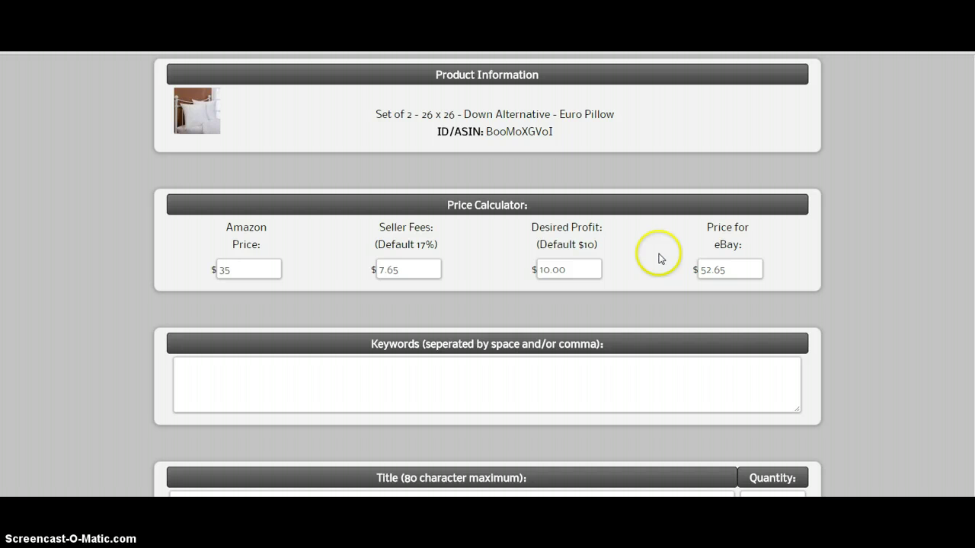
scroll(348, 333, down, 2)
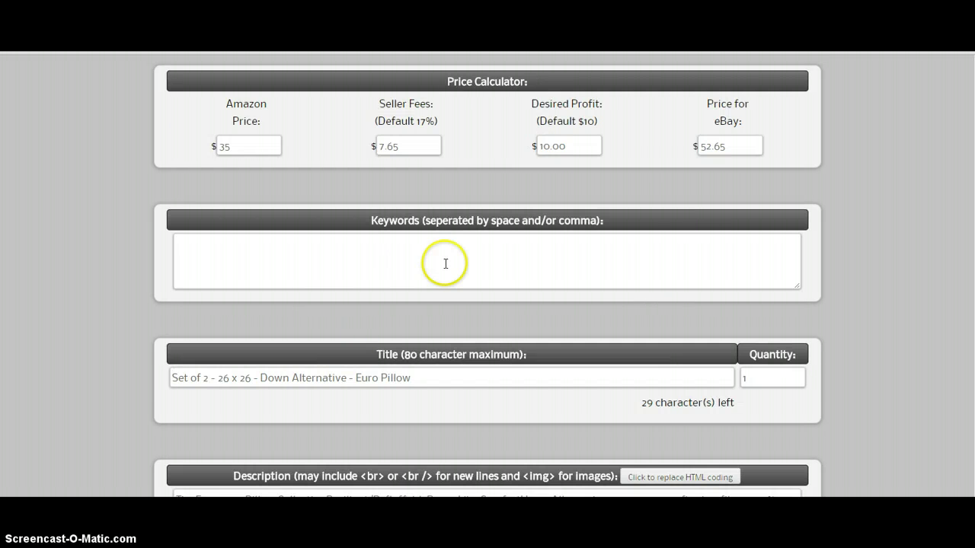
scroll(445, 263, down, 1)
scroll(304, 262, down, 4)
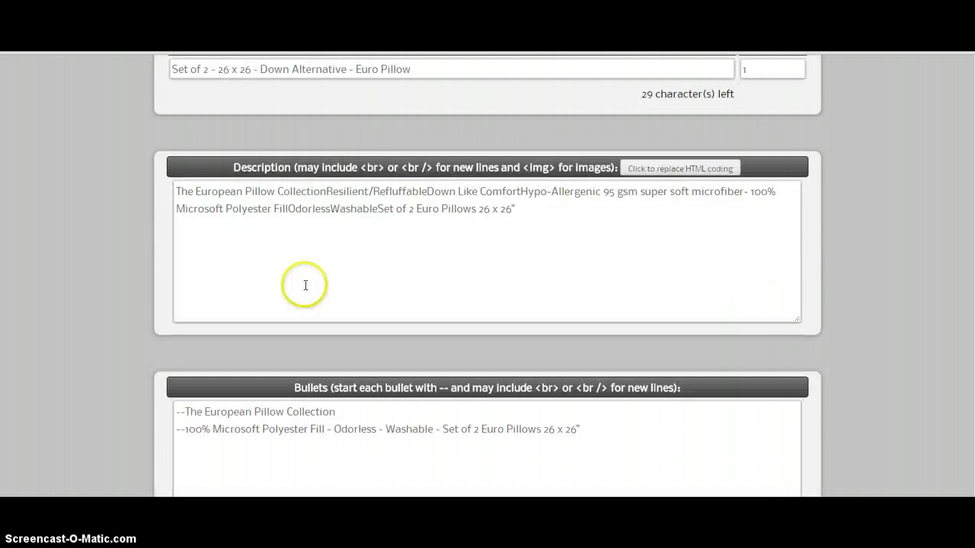
scroll(305, 258, down, 3)
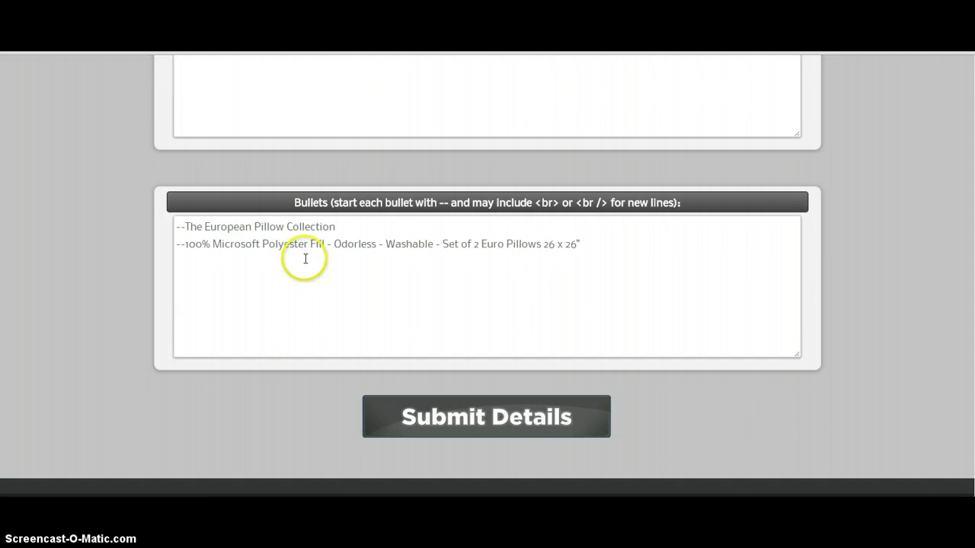
click(501, 416)
click(205, 329)
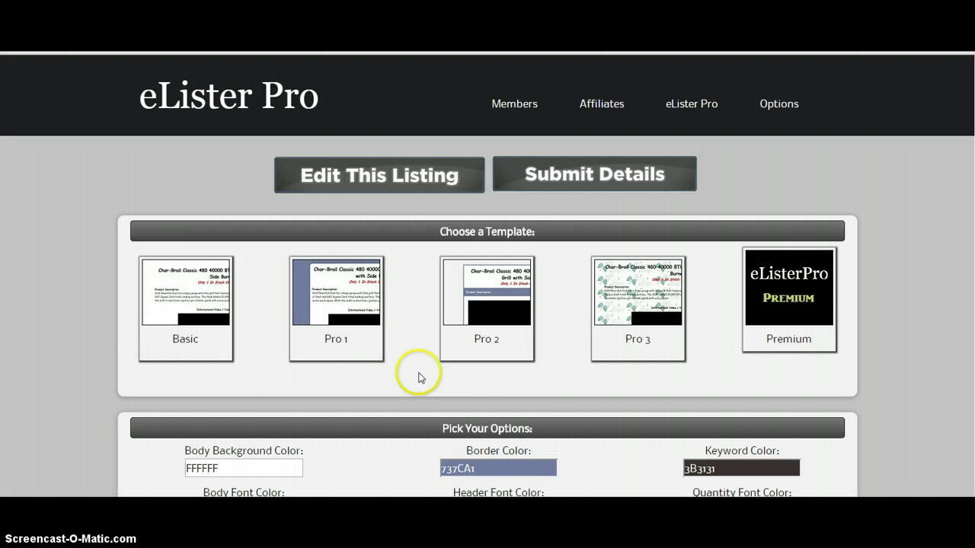
Review the template choices, color and display options, and the full listing preview from product description to related search terms
scroll(442, 385, down, 1)
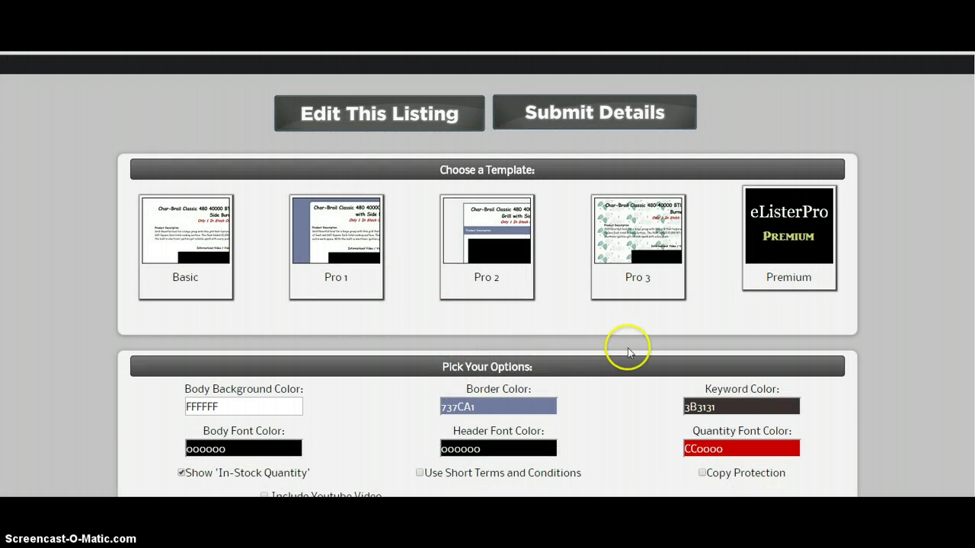
scroll(628, 347, down, 5)
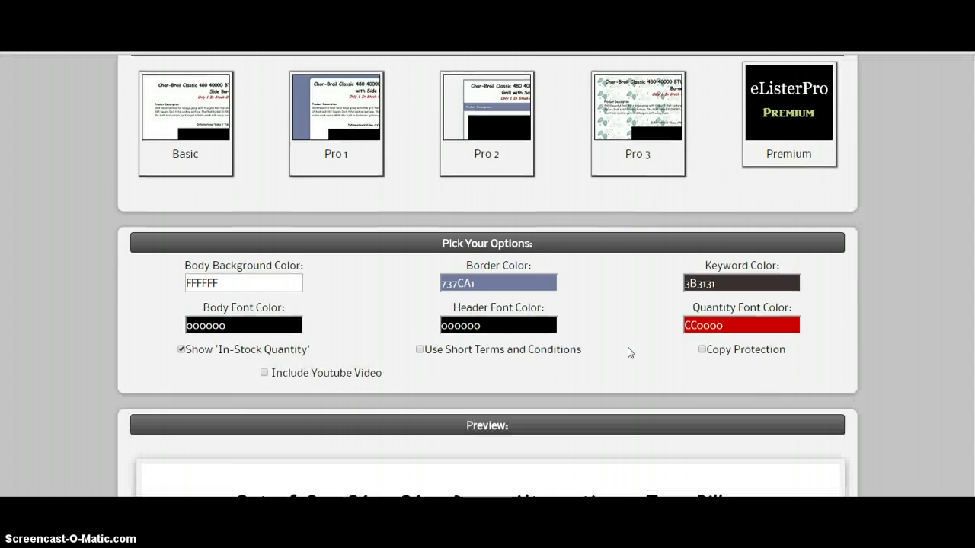
scroll(630, 353, down, 3)
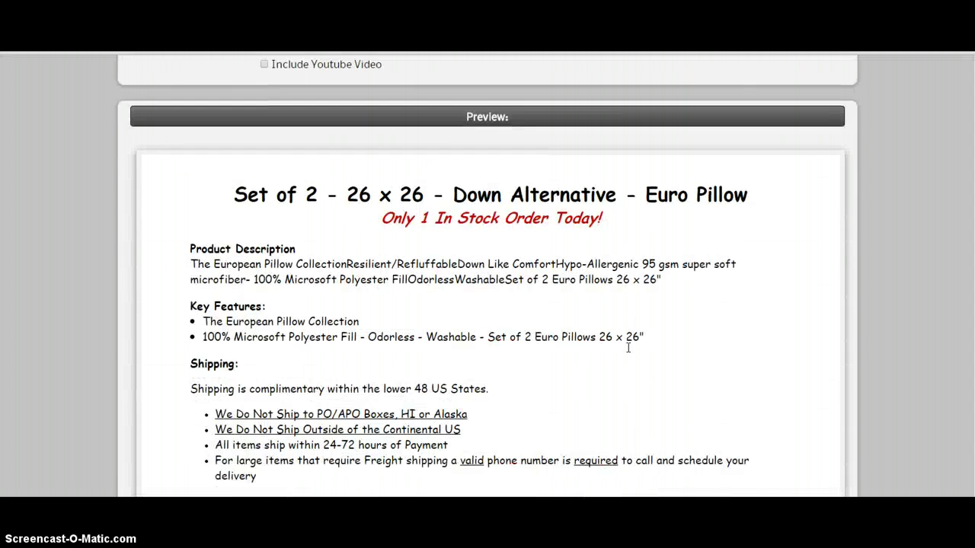
scroll(629, 353, down, 5)
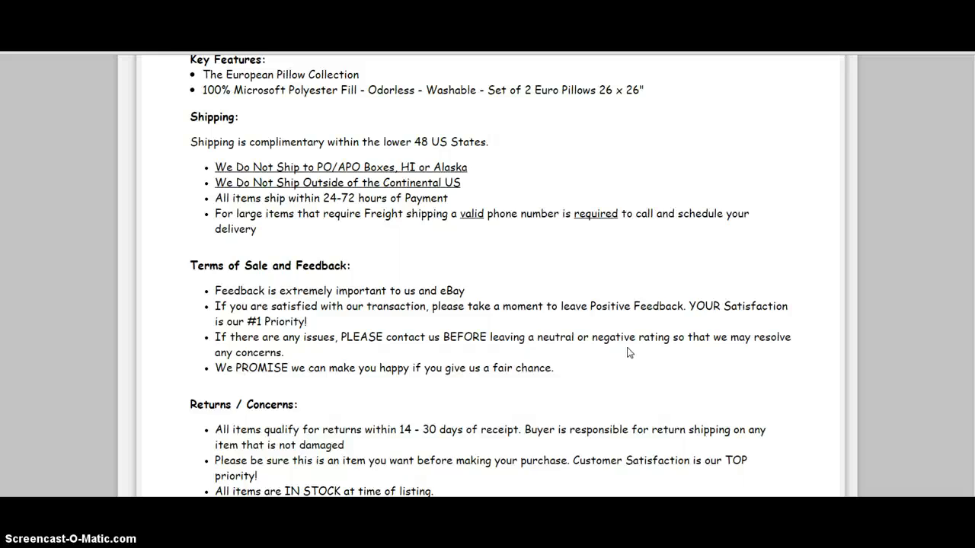
scroll(629, 353, up, 2)
scroll(630, 353, down, 3)
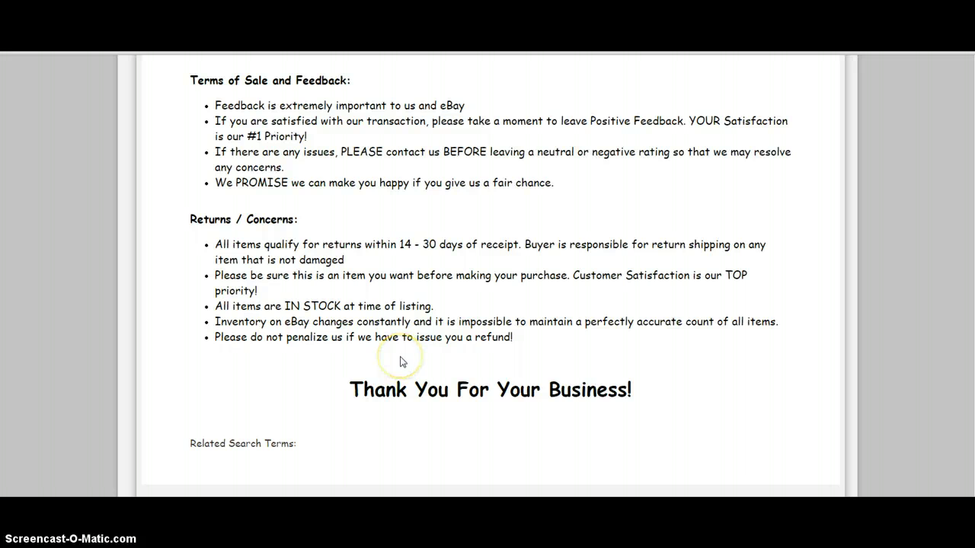
scroll(400, 363, up, 6)
scroll(398, 294, up, 5)
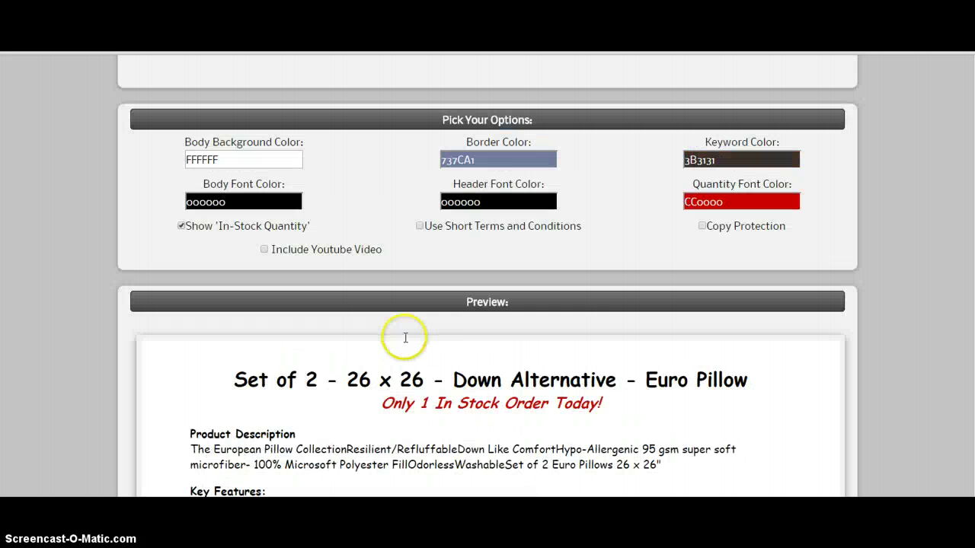
scroll(402, 337, down, 5)
scroll(406, 344, down, 1)
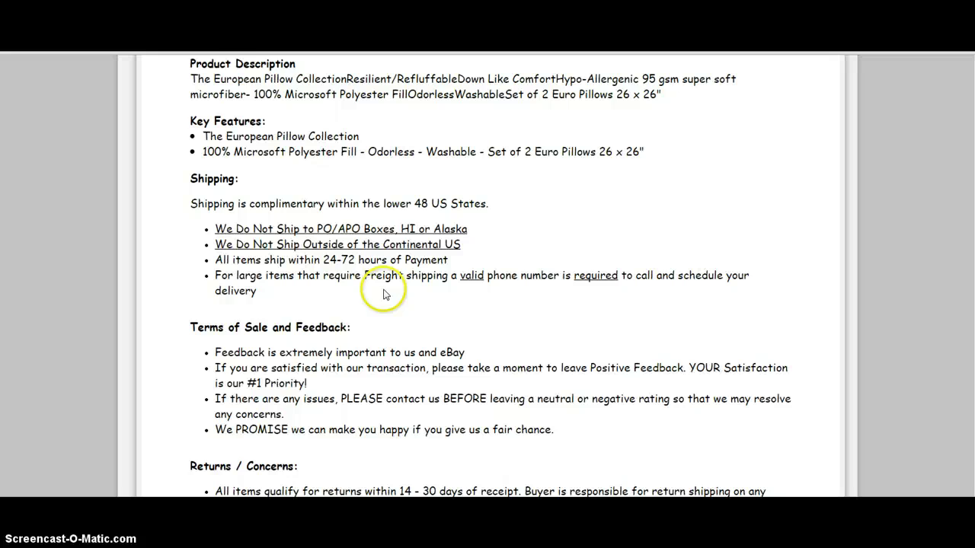
scroll(389, 270, down, 5)
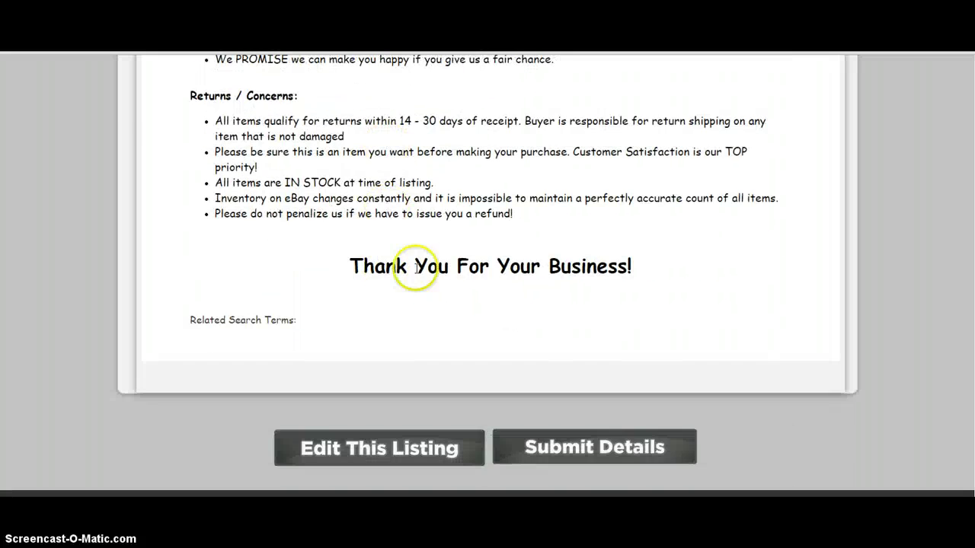
scroll(543, 272, down, 1)
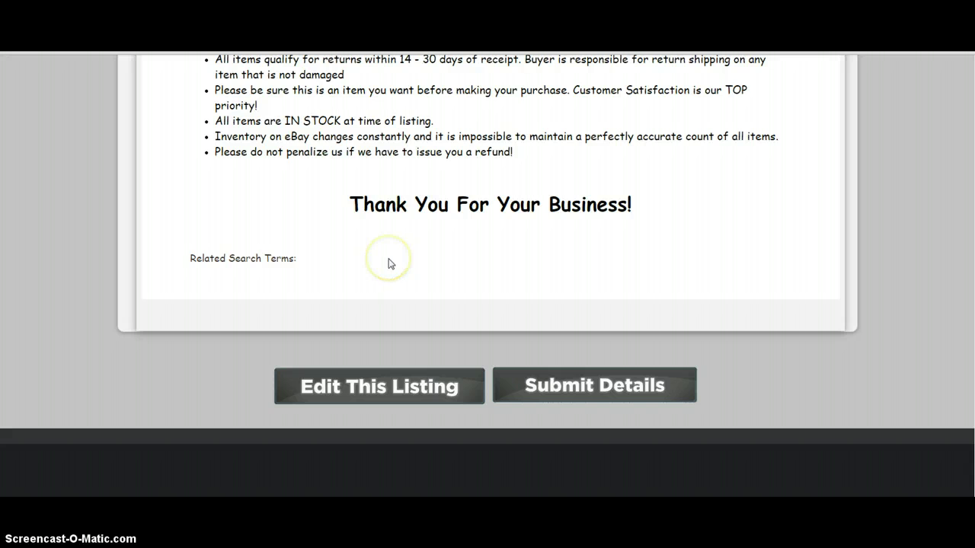
scroll(390, 263, up, 1)
scroll(389, 263, up, 10)
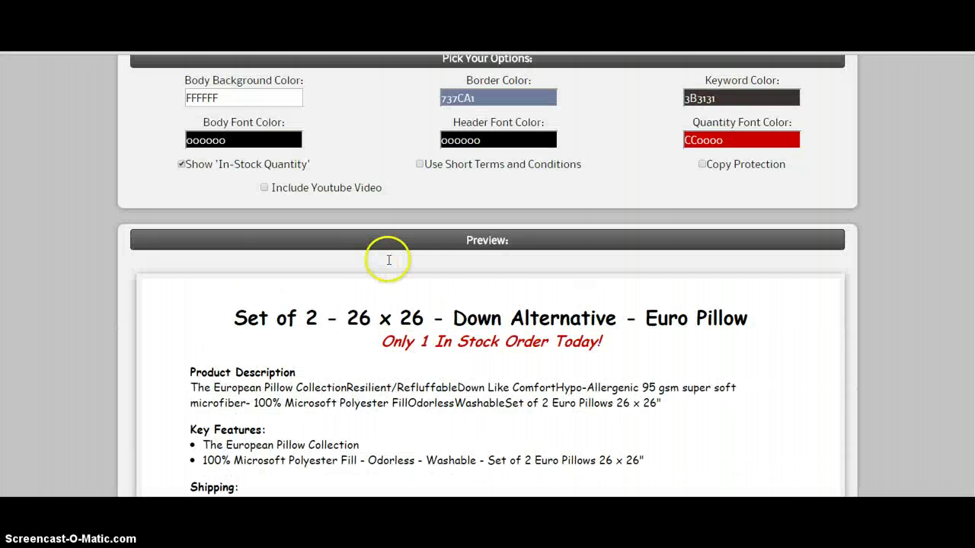
scroll(388, 263, up, 4)
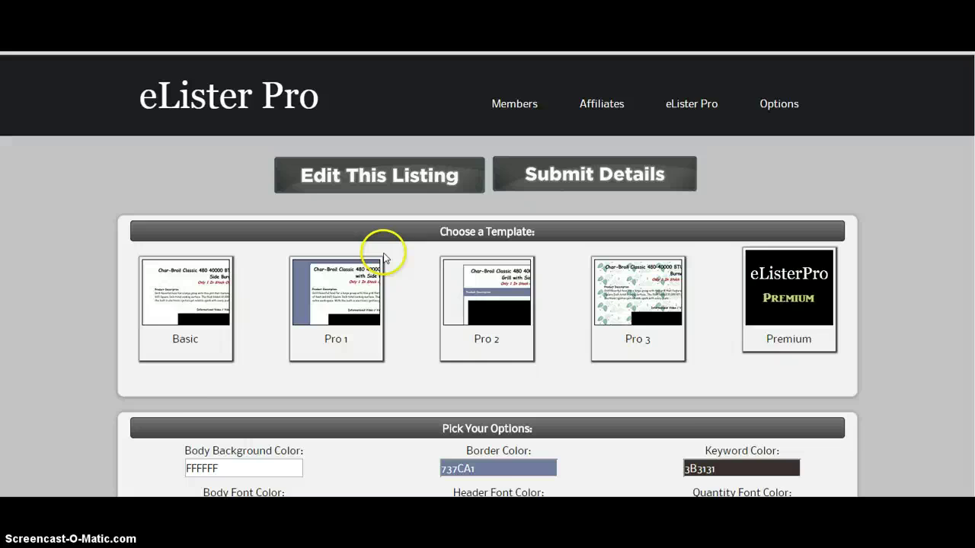
scroll(387, 262, down, 3)
scroll(385, 259, up, 3)
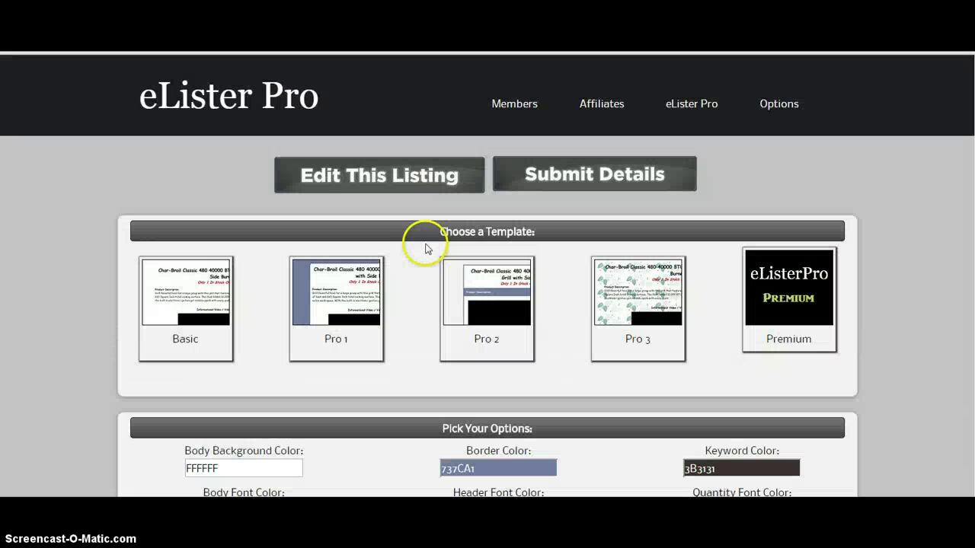
Submit the chosen template details to generate the eBay description code, and select the generated listing title
click(573, 179)
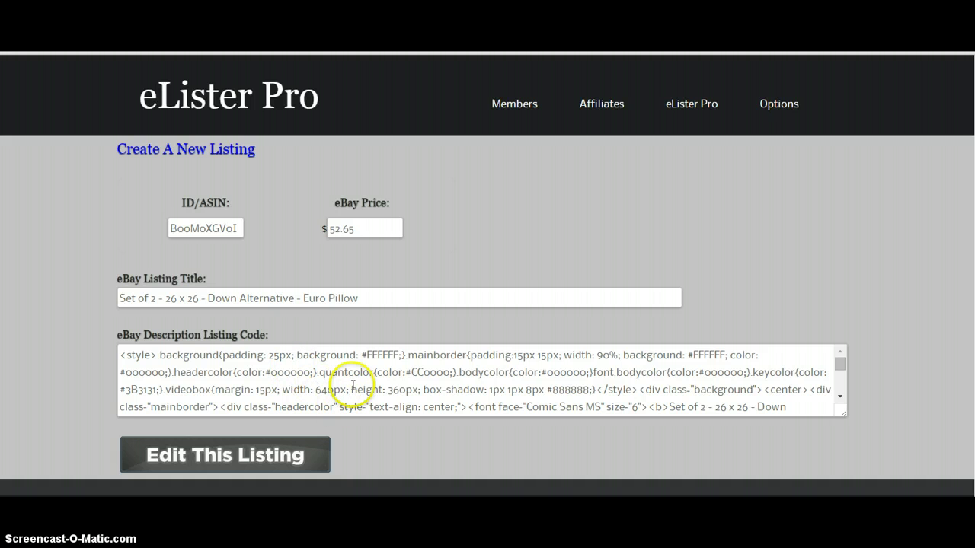
scroll(343, 389, down, 2)
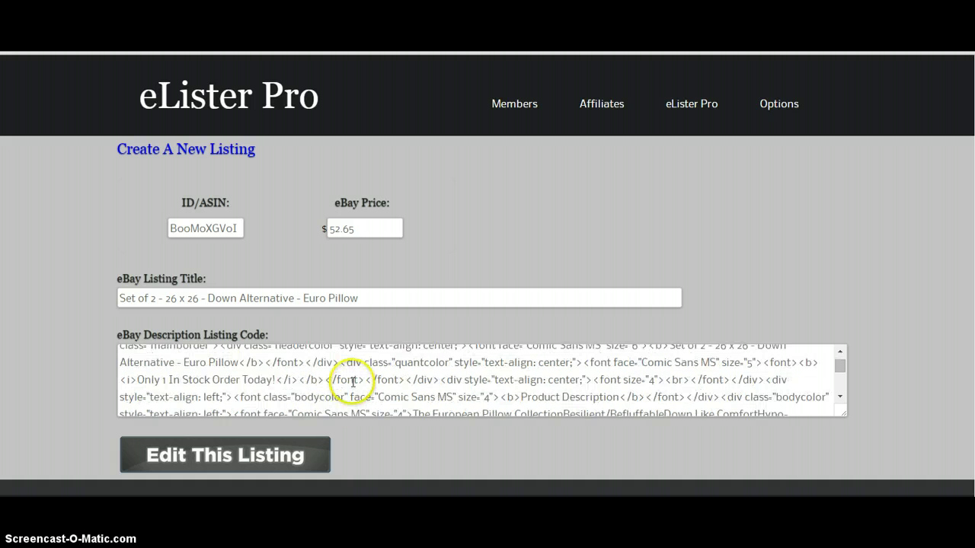
triple_click(323, 297)
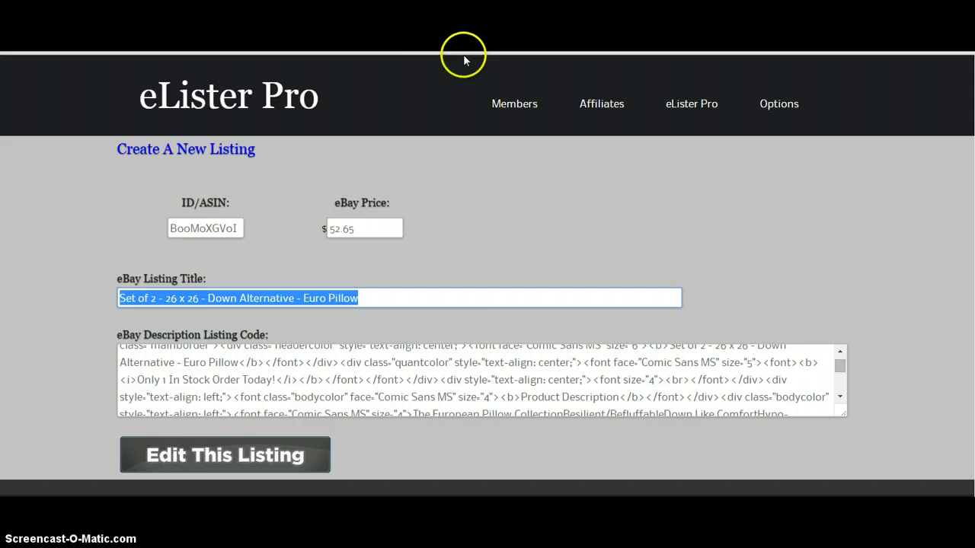
Copy "Set of 2 - 26 x 26 - Down Alternative - Euro Pillow" from the Amazon product title and search eBay for it
key(ctrl+Tab)
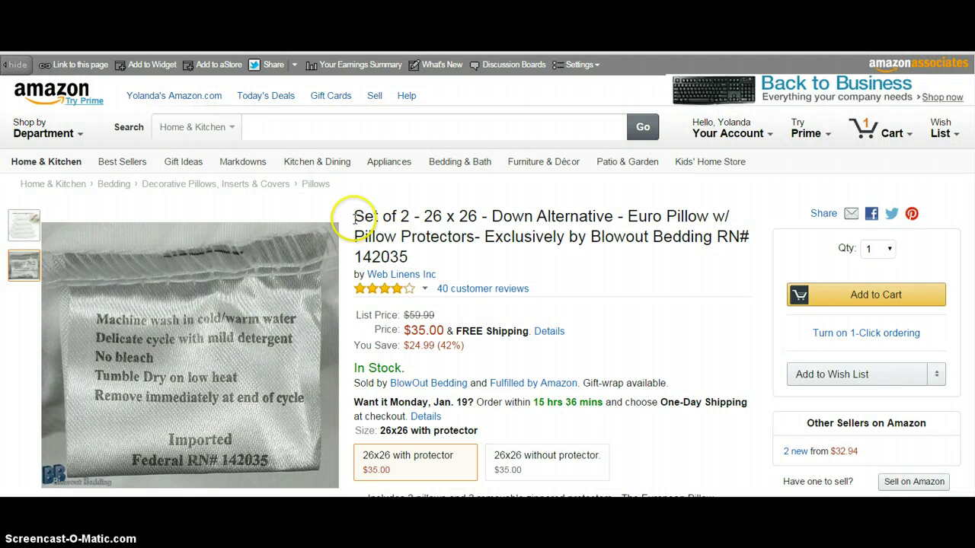
drag(353, 216, 696, 218)
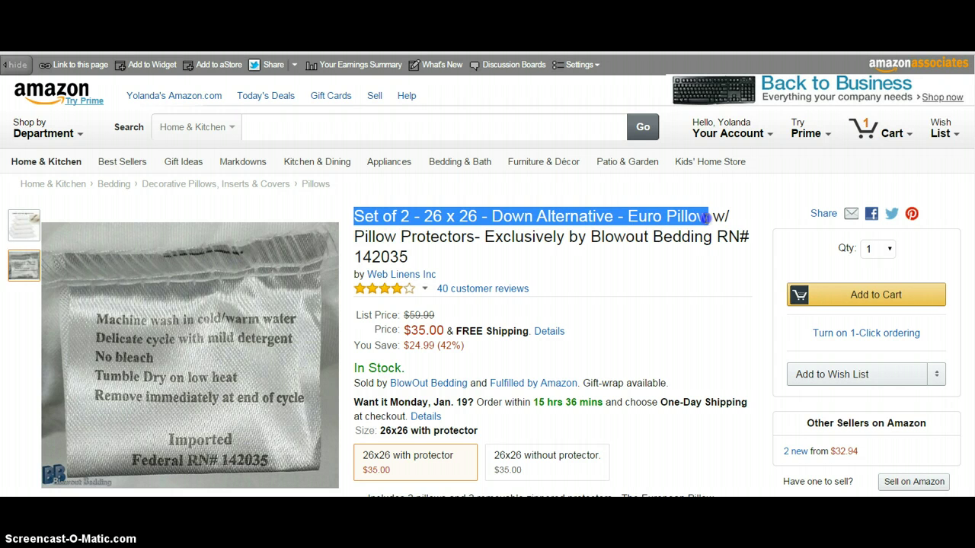
right_click(480, 216)
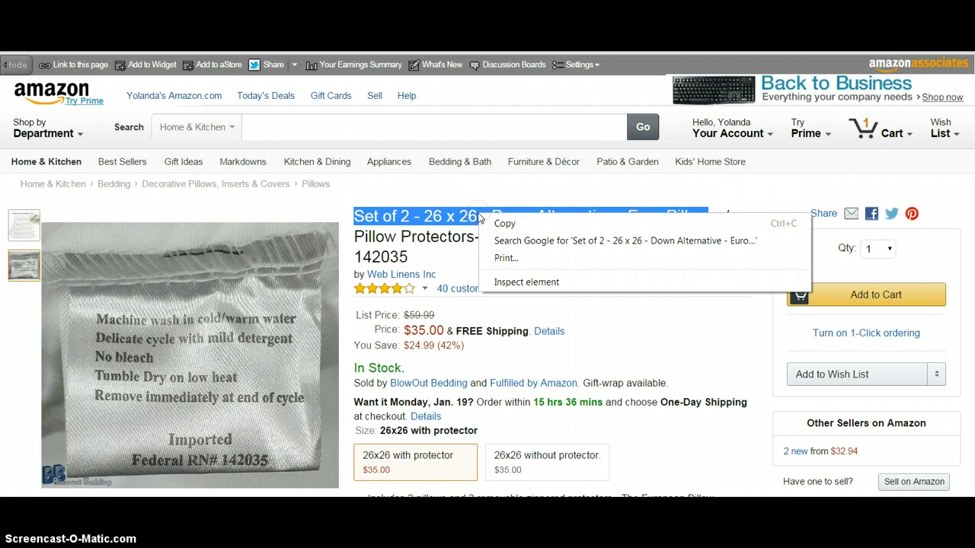
click(499, 223)
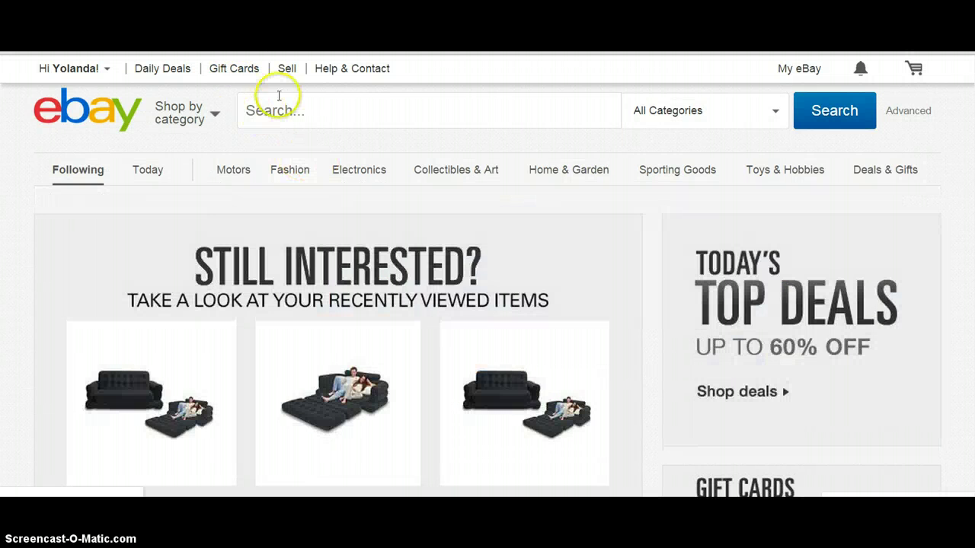
click(281, 102)
right_click(281, 102)
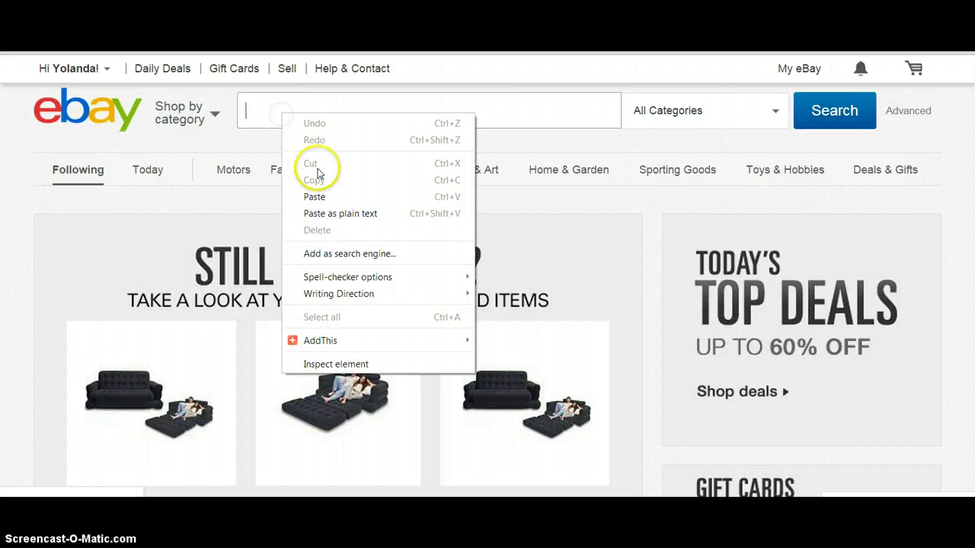
click(318, 194)
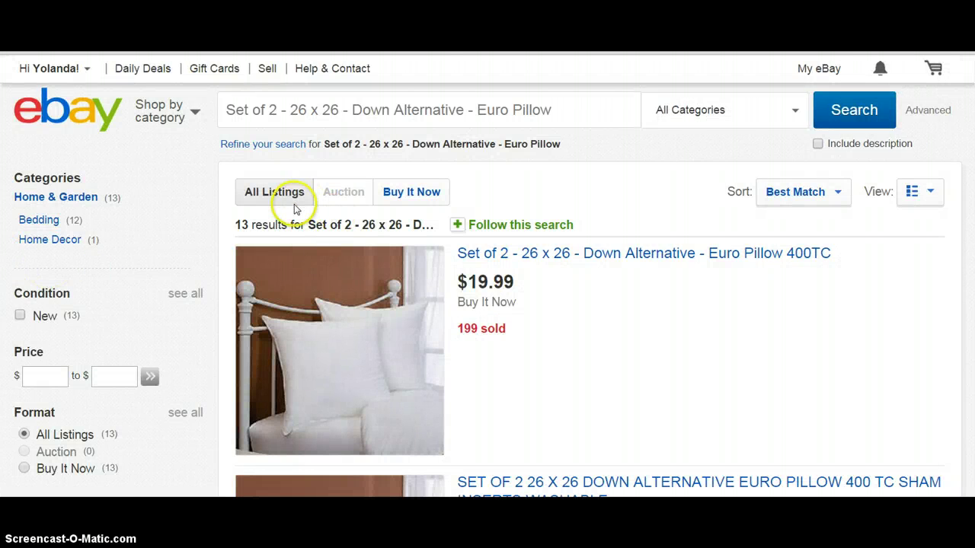
Browse the eBay results and open the listing "SET OF 2 26 X 26 DOWN ALTERNATIVE EURO PILLOW 400 TC SHAM INSERTS WASHABLE"
scroll(286, 221, down, 2)
scroll(308, 264, down, 1)
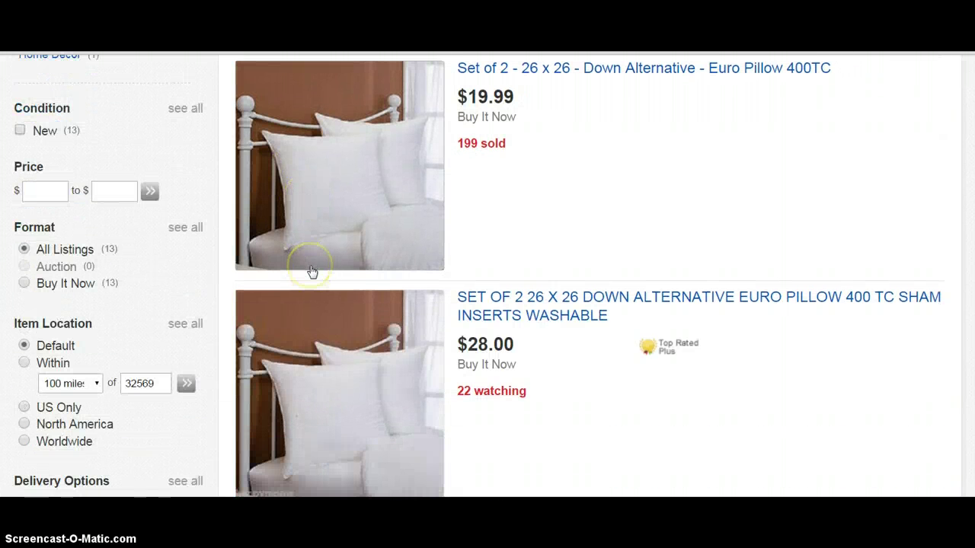
scroll(312, 272, down, 1)
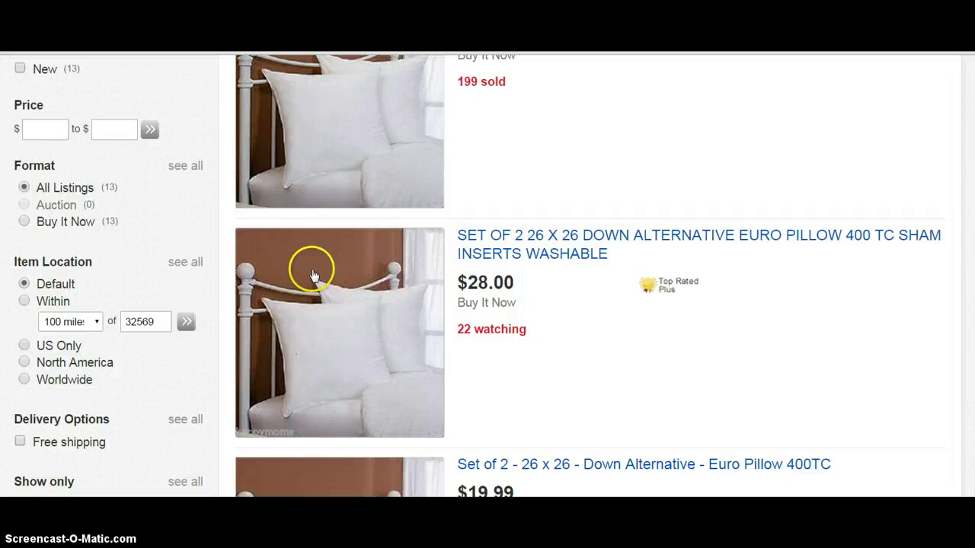
click(507, 255)
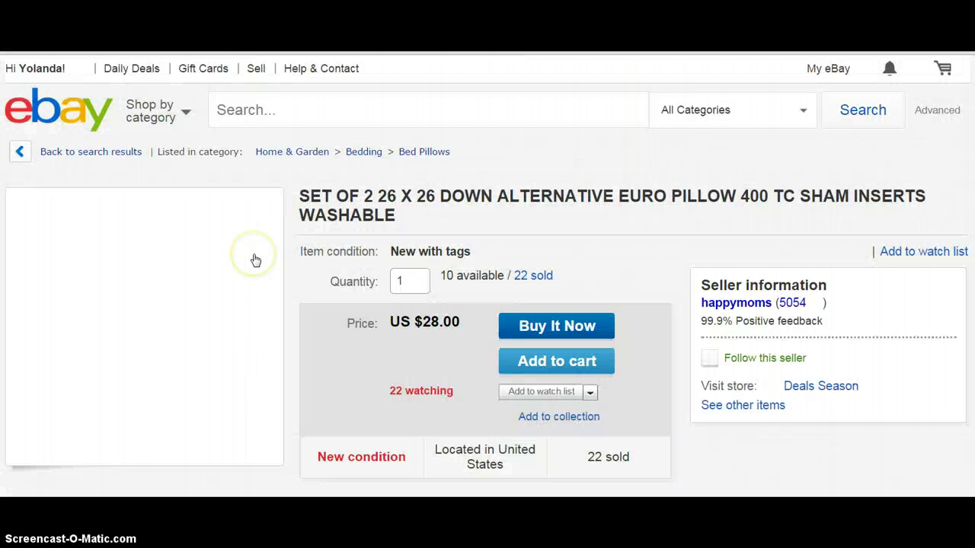
Check the pillow listing's shipping, payment and return details, and start selling the same item from its "Have one to sell?" offer
scroll(332, 269, down, 5)
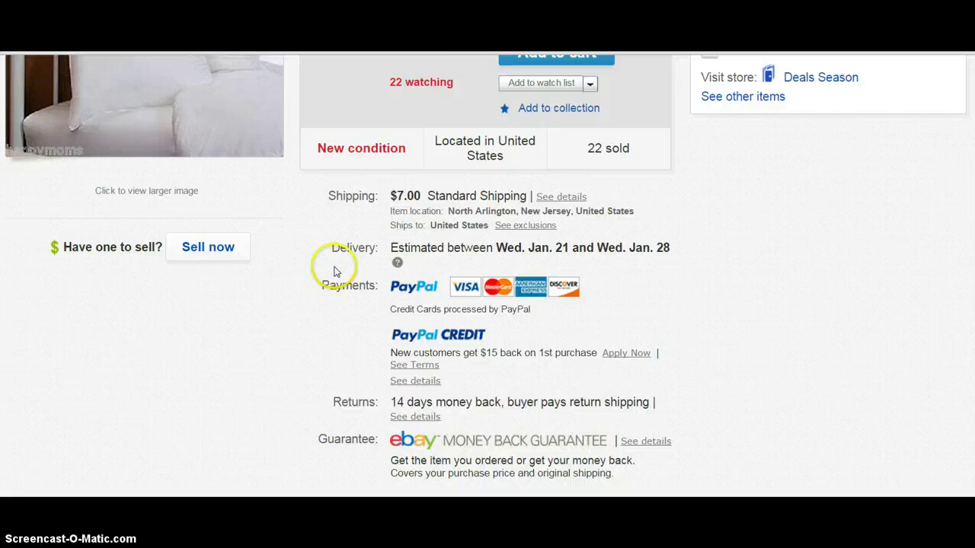
scroll(331, 270, up, 4)
scroll(325, 278, down, 4)
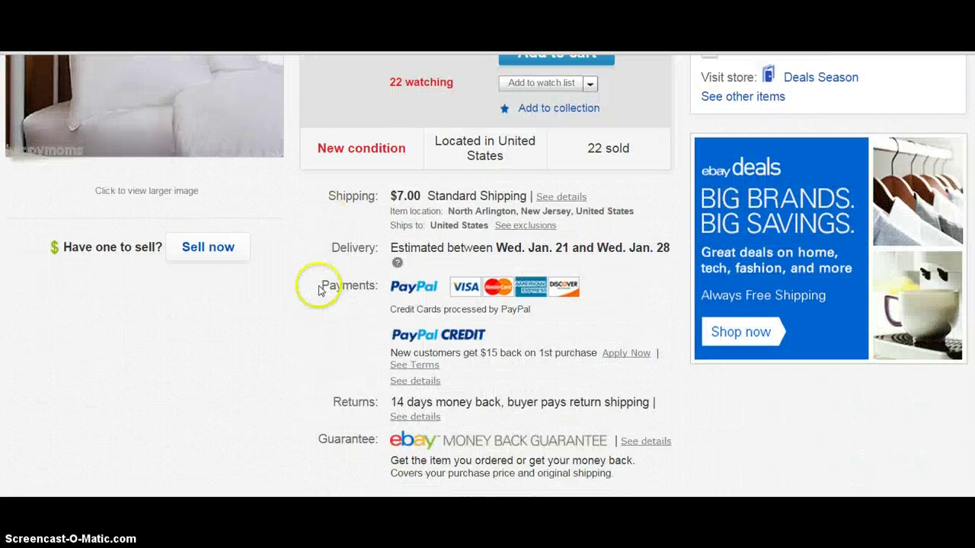
click(216, 249)
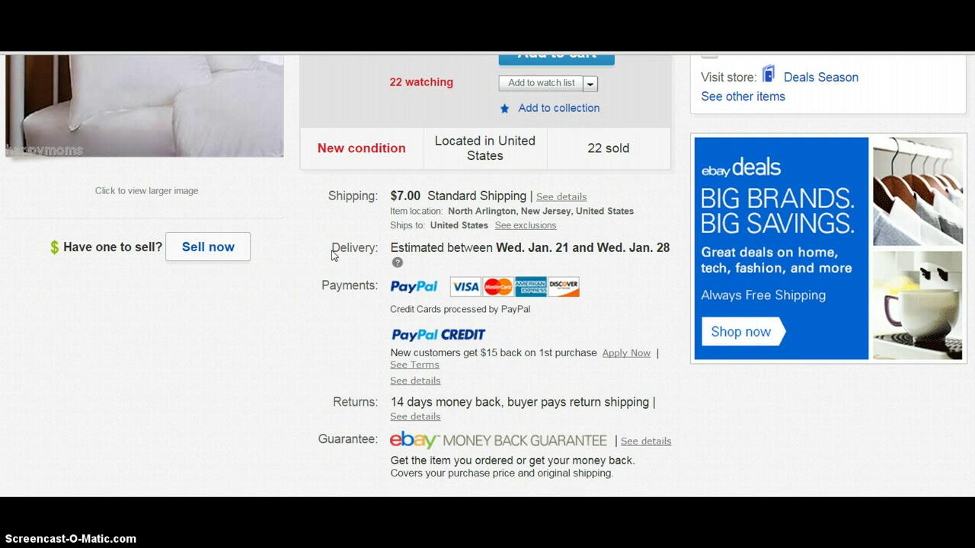
click(309, 254)
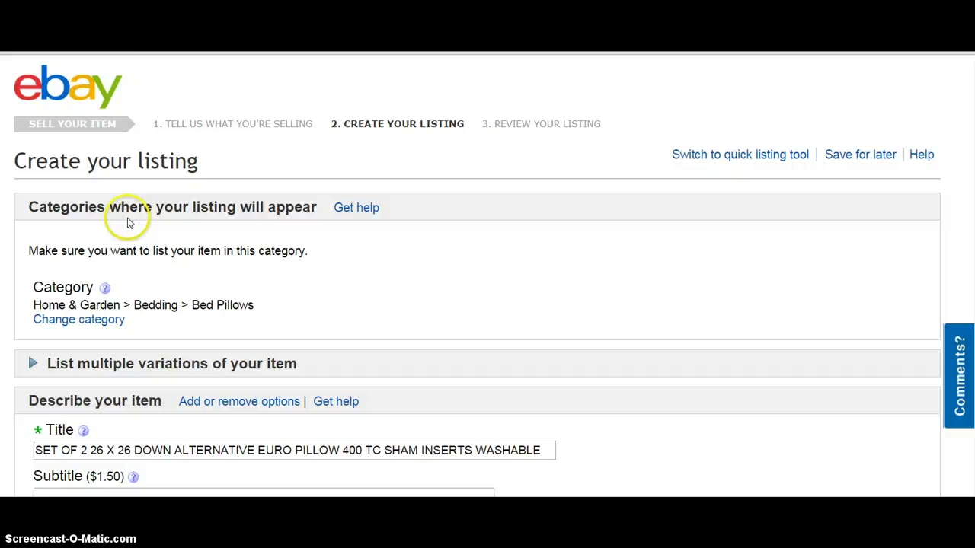
Review the new eBay listing form, from category, title and condition through photos and item specifics to the details editor
scroll(128, 222, down, 3)
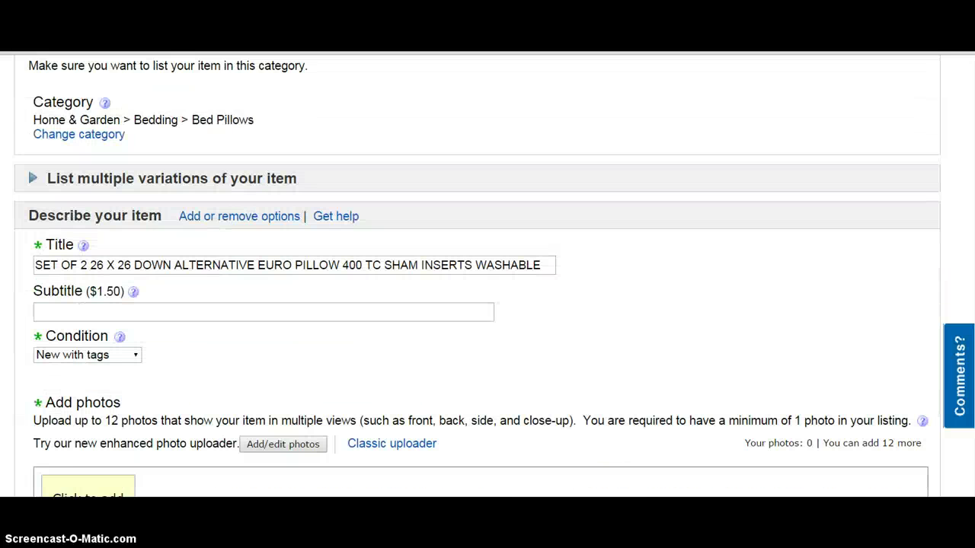
scroll(477, 274, down, 1)
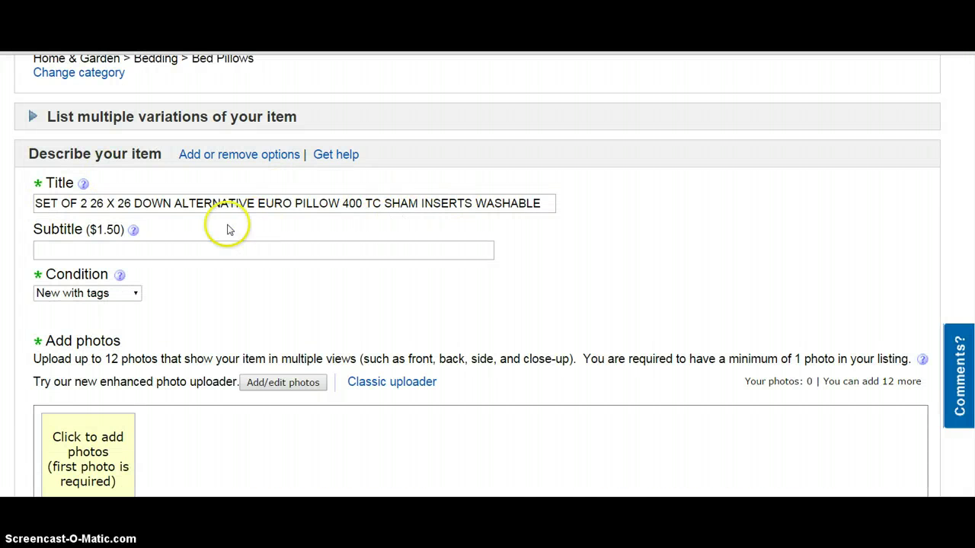
scroll(153, 233, down, 2)
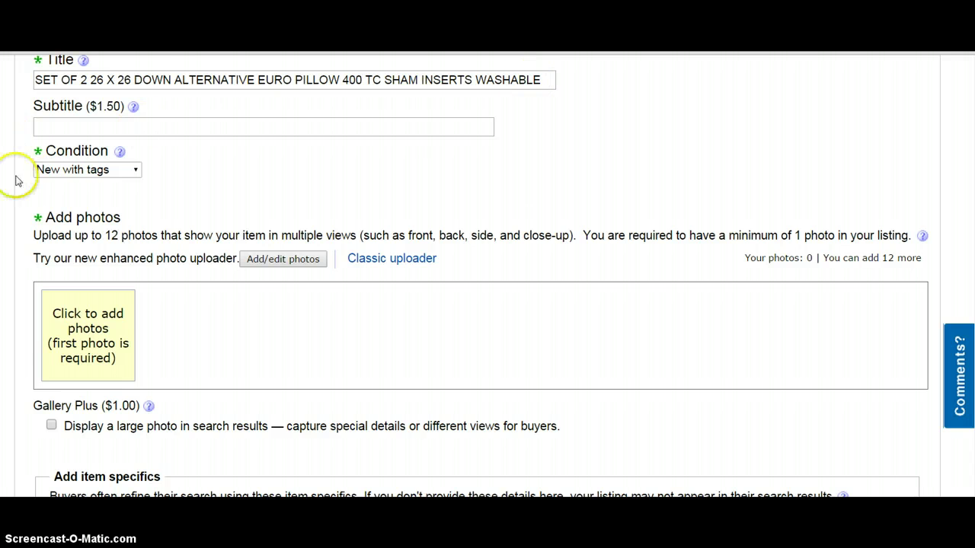
scroll(23, 157, up, 2)
scroll(23, 156, down, 5)
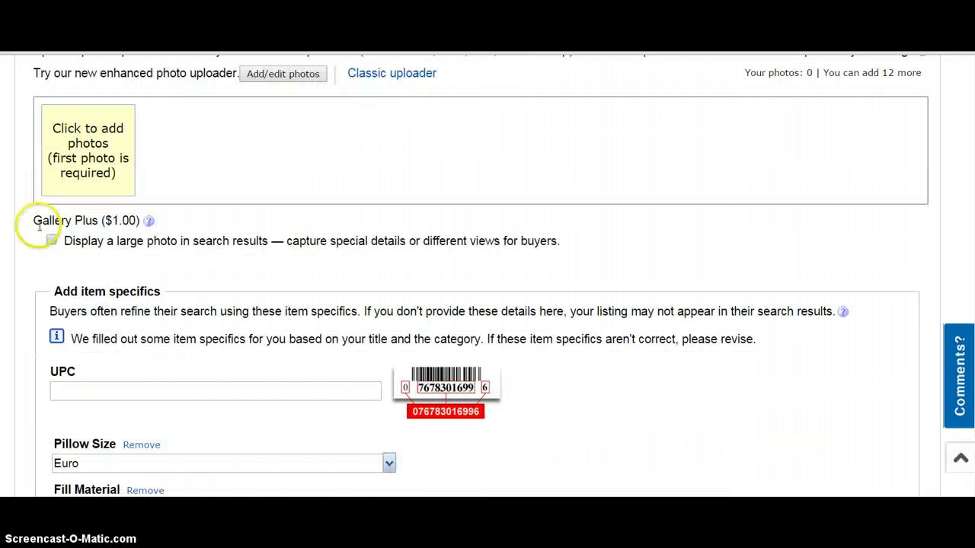
scroll(42, 236, down, 1)
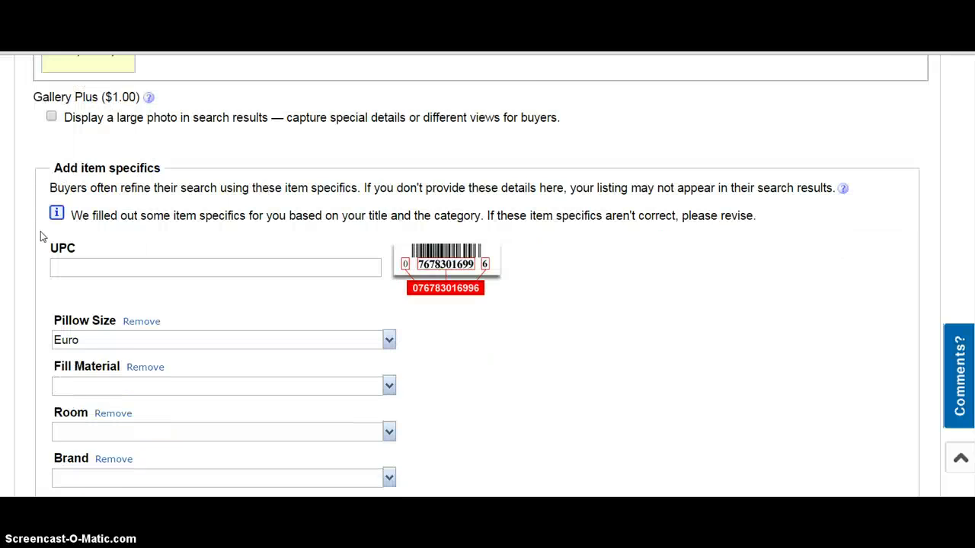
scroll(42, 236, down, 1)
scroll(41, 236, up, 3)
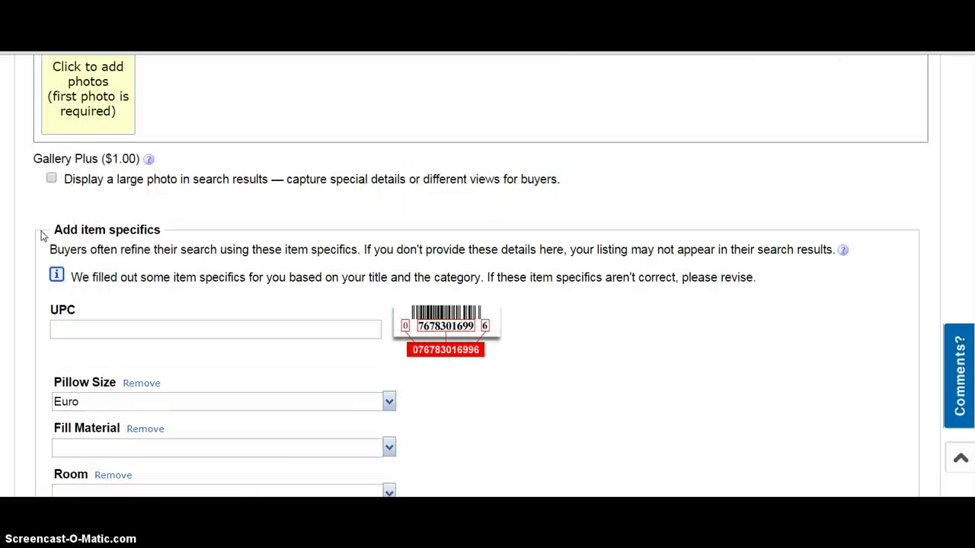
scroll(7, 200, down, 1)
scroll(102, 256, down, 4)
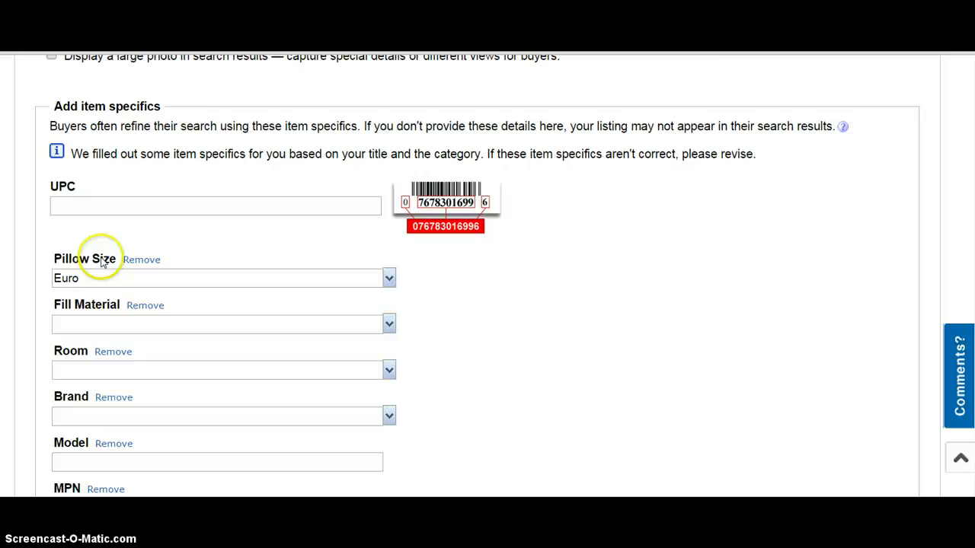
scroll(224, 228, down, 6)
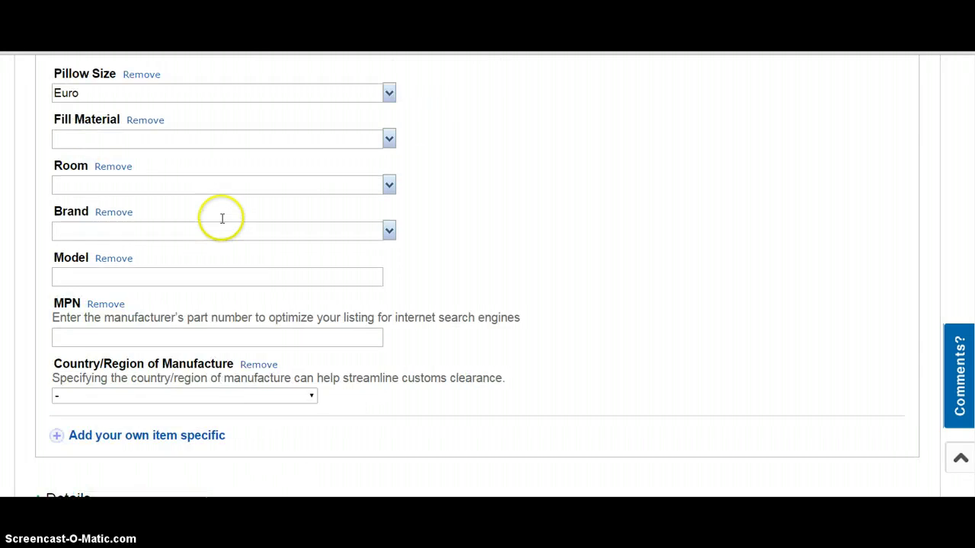
scroll(163, 215, down, 1)
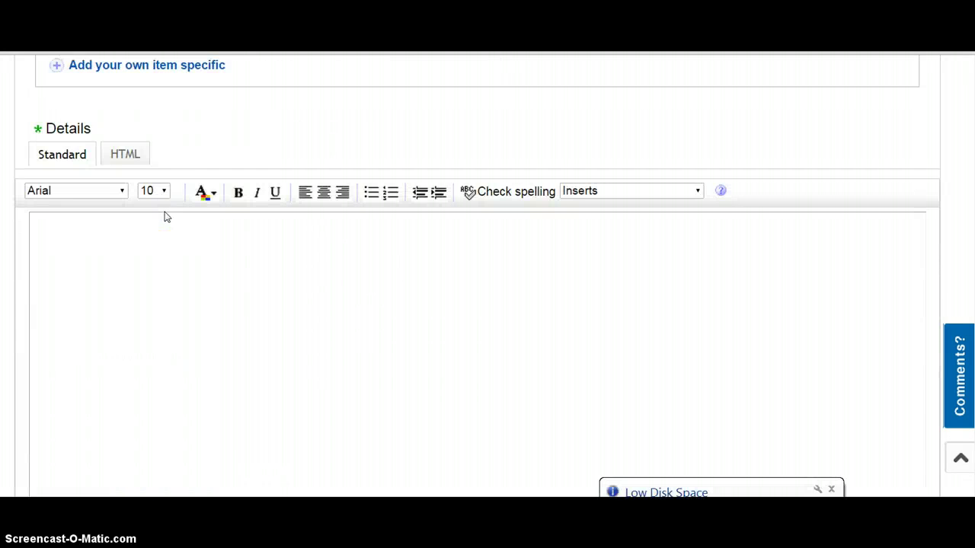
scroll(163, 214, up, 12)
scroll(164, 207, up, 5)
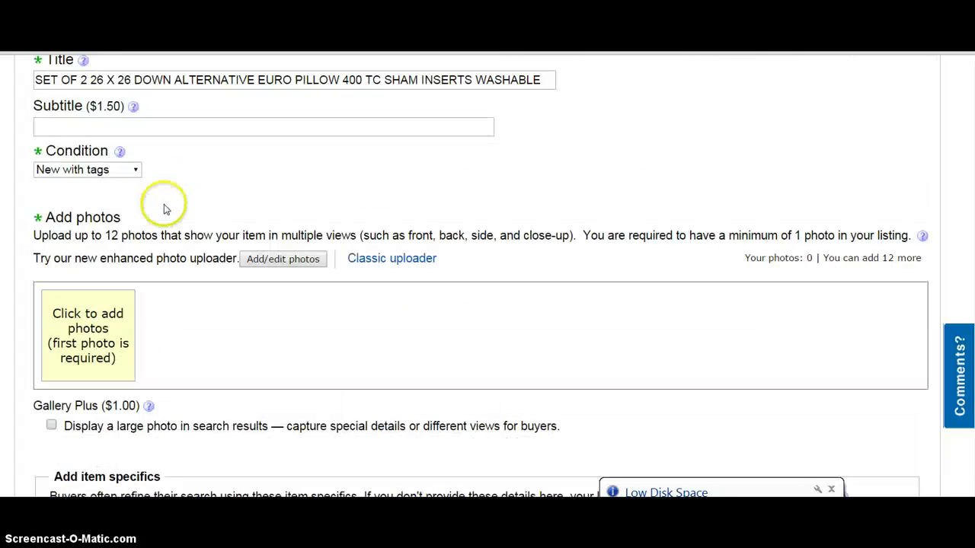
Select the whole existing title in the eBay form, and copy the listing title "Set of 2 - 26 x 26 - Down Alternative - Euro Pillow" from eLister Pro
double_click(163, 204)
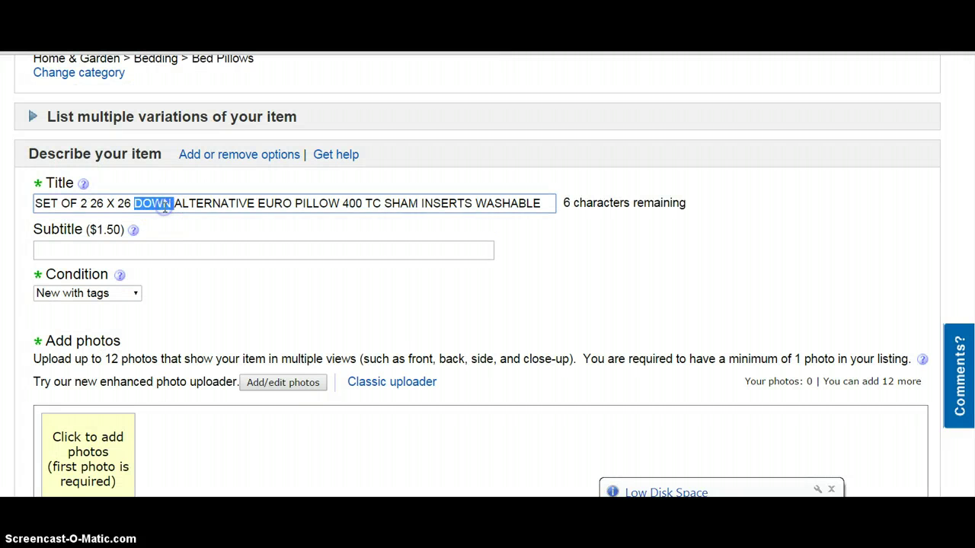
key(ctrl+a)
click(185, 213)
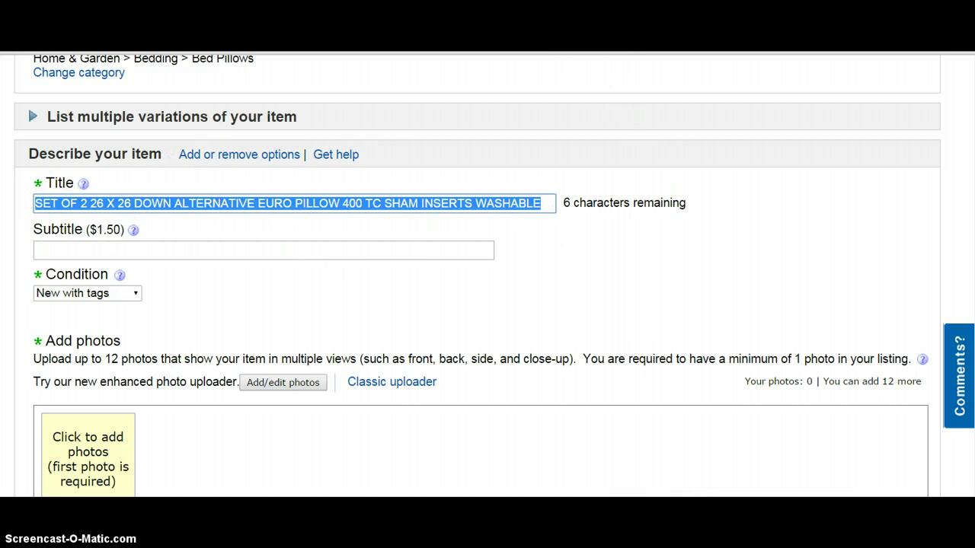
key(ctrl+Tab)
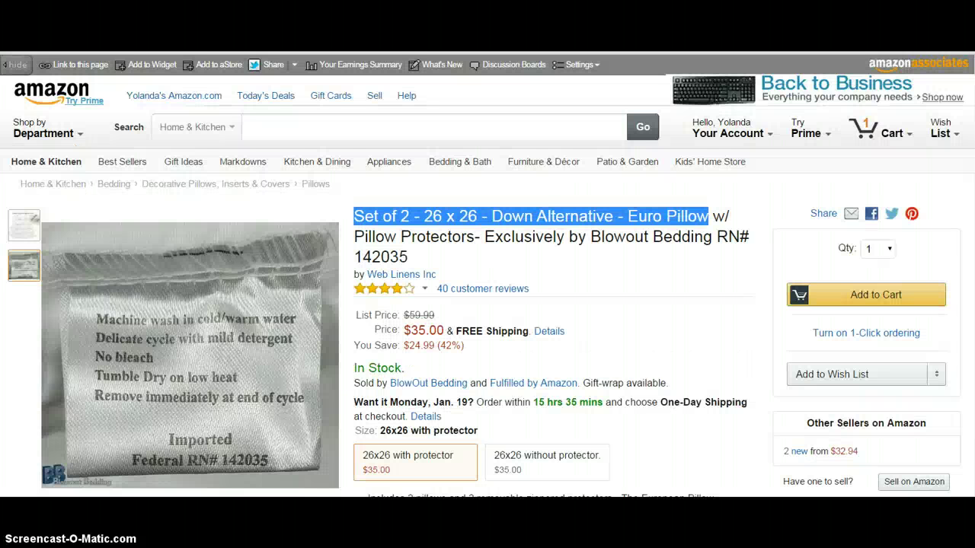
key(ctrl+Tab)
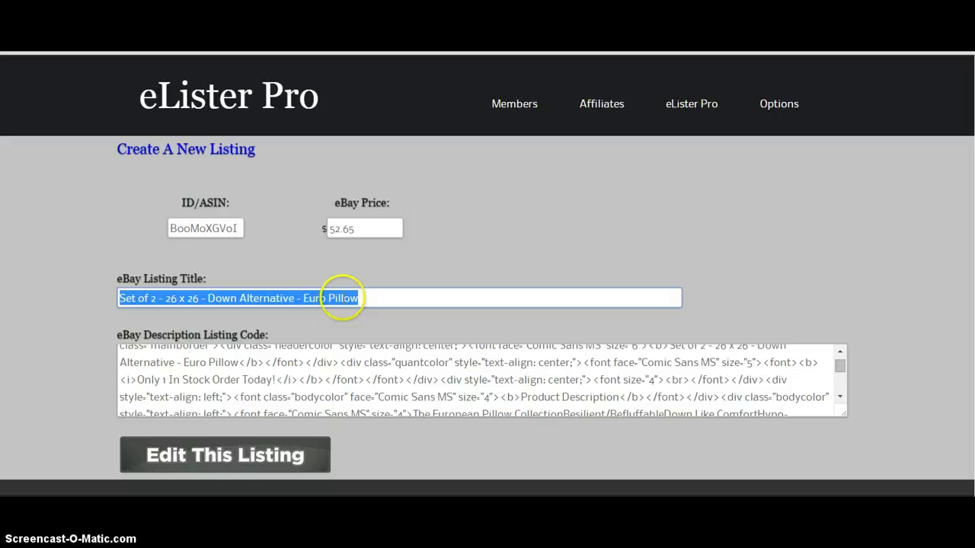
click(189, 299)
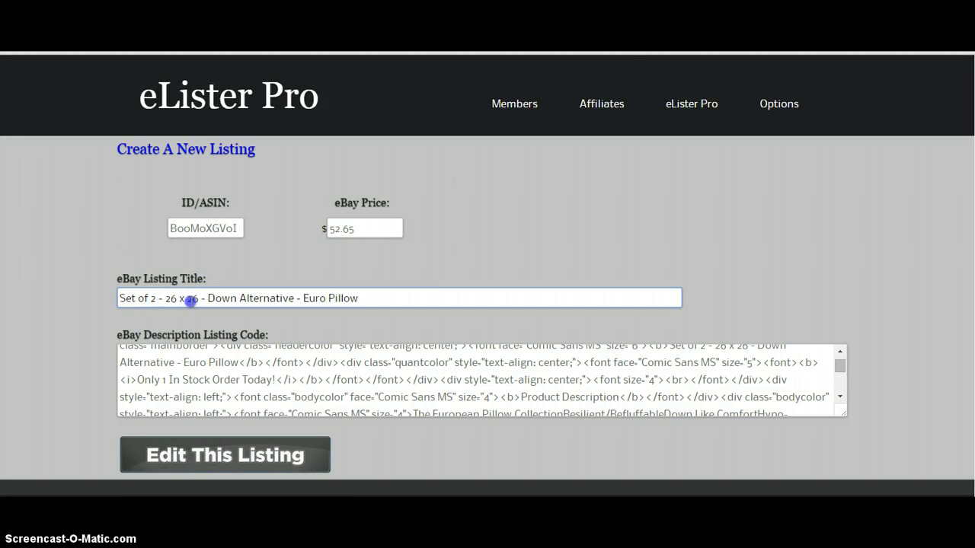
key(ctrl+a)
right_click(265, 299)
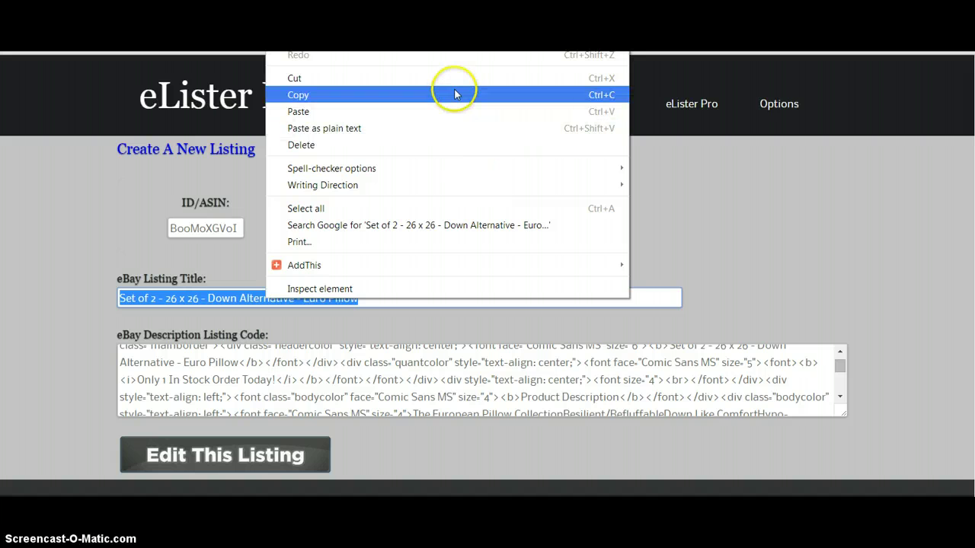
click(455, 95)
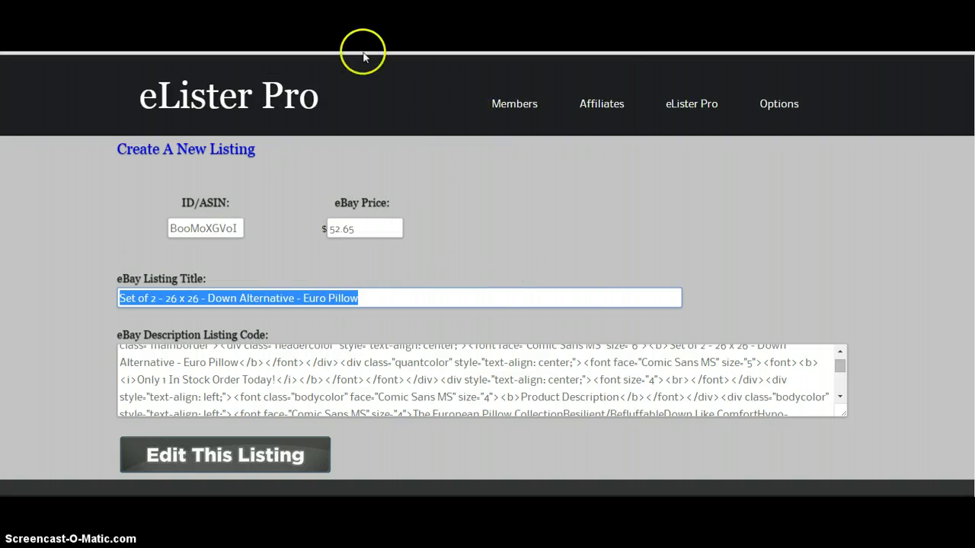
Return to the eBay form and replace its listing title with the copied "Set of 2 - 26 x 26 - Down Alternative - Euro Pillow"
key(ctrl+Tab)
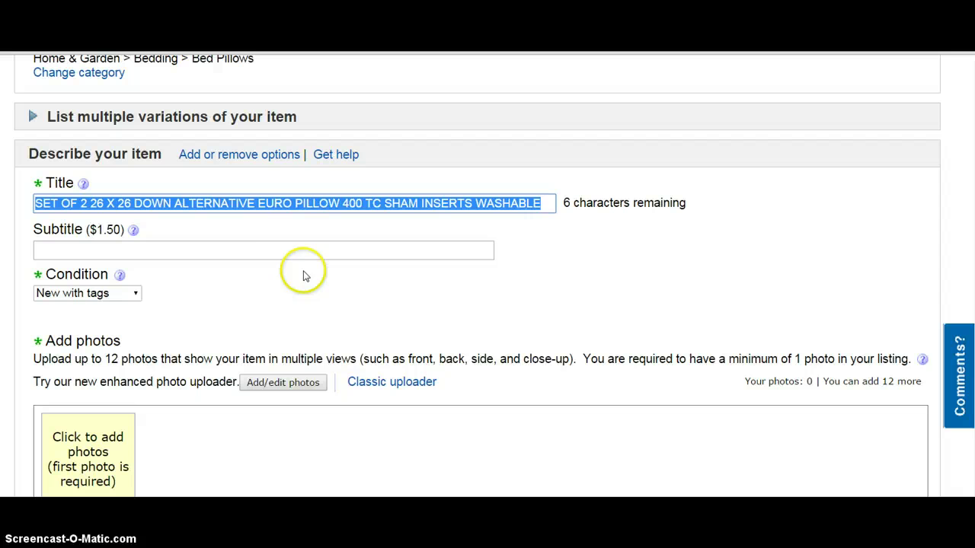
right_click(227, 200)
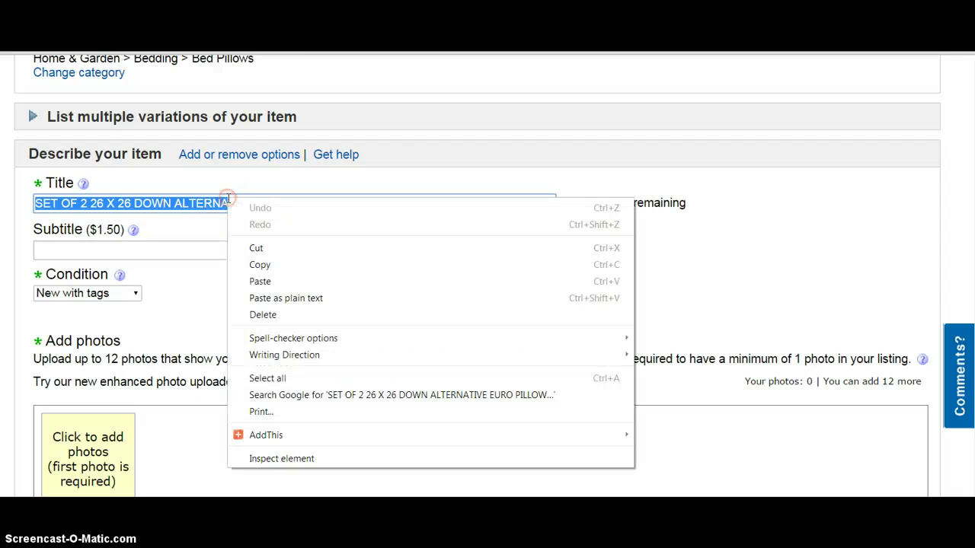
click(259, 282)
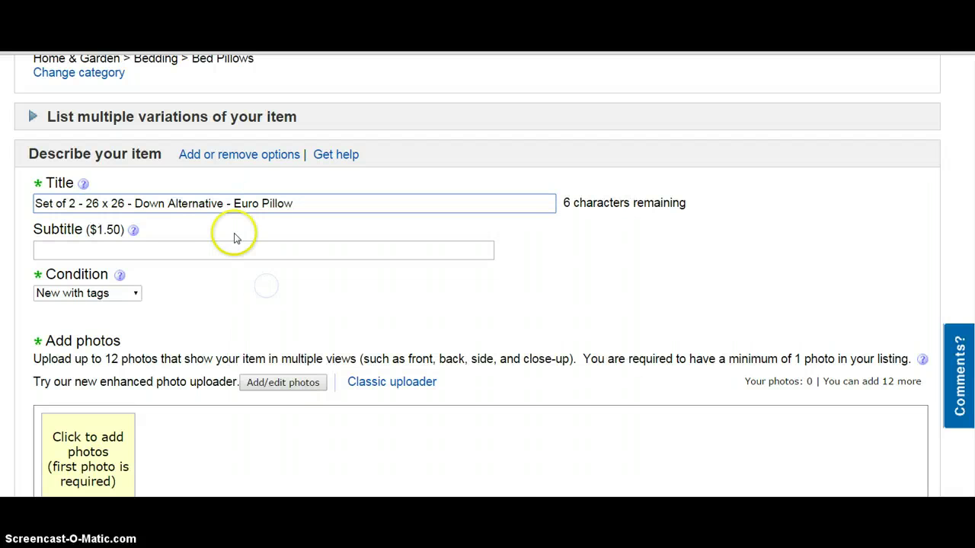
Examine the photo upload section and the item specifics fields of the eBay listing form
scroll(186, 298, down, 2)
scroll(183, 301, down, 3)
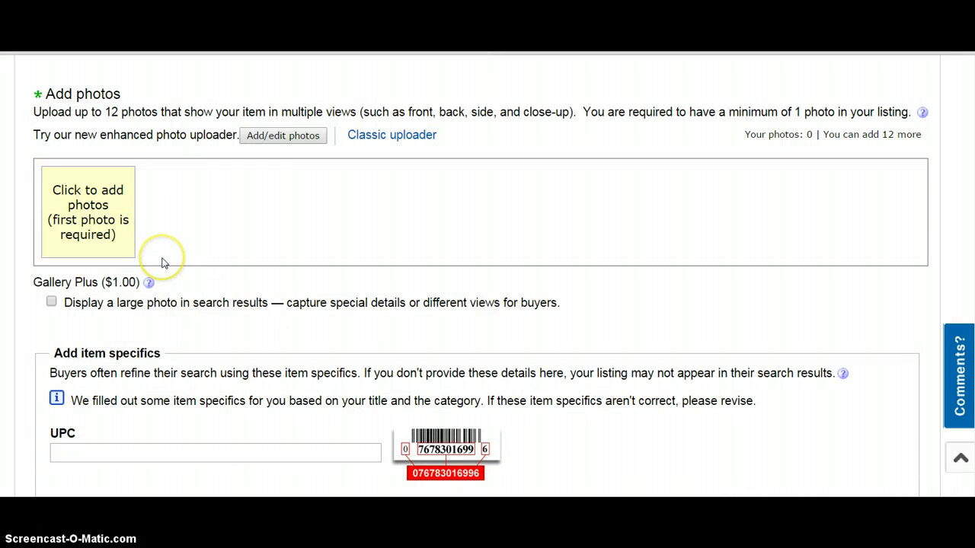
scroll(162, 262, down, 5)
scroll(162, 262, up, 5)
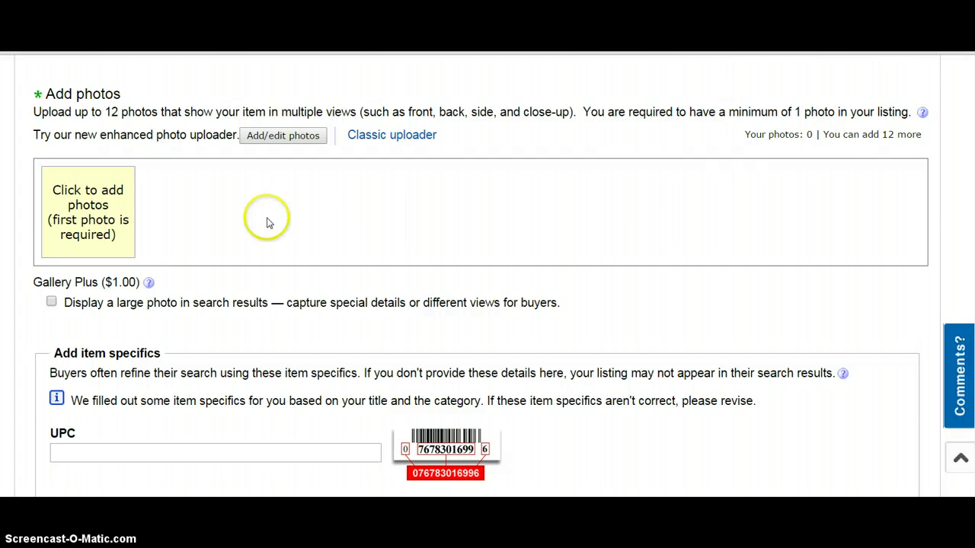
scroll(253, 237, down, 1)
scroll(762, 124, up, 2)
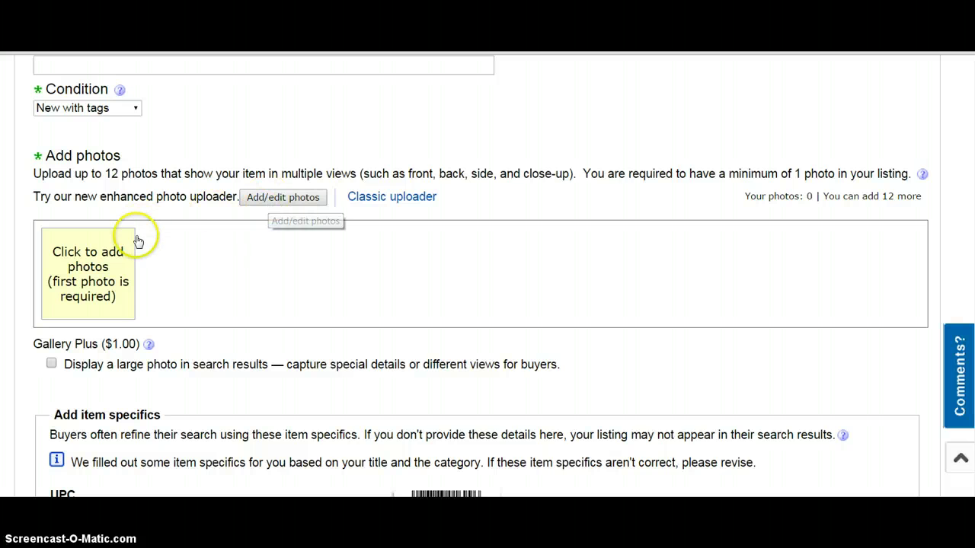
scroll(122, 243, down, 1)
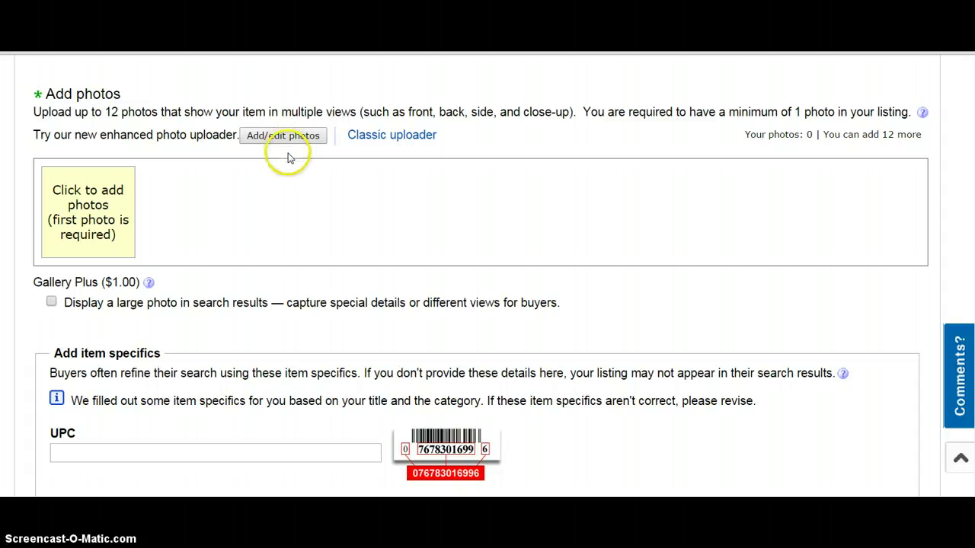
scroll(218, 252, down, 2)
scroll(50, 237, down, 10)
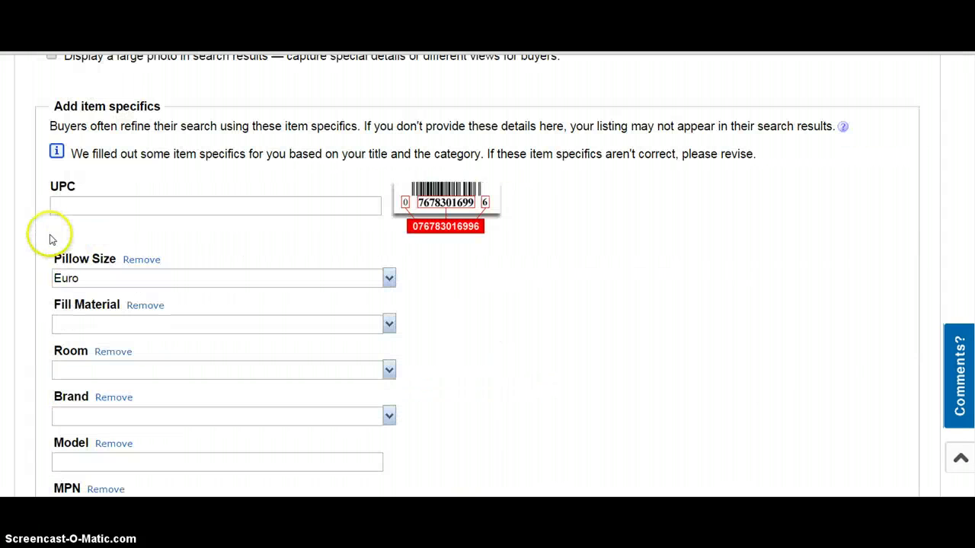
Switch the listing's Details editor from Standard to HTML mode
scroll(53, 243, down, 2)
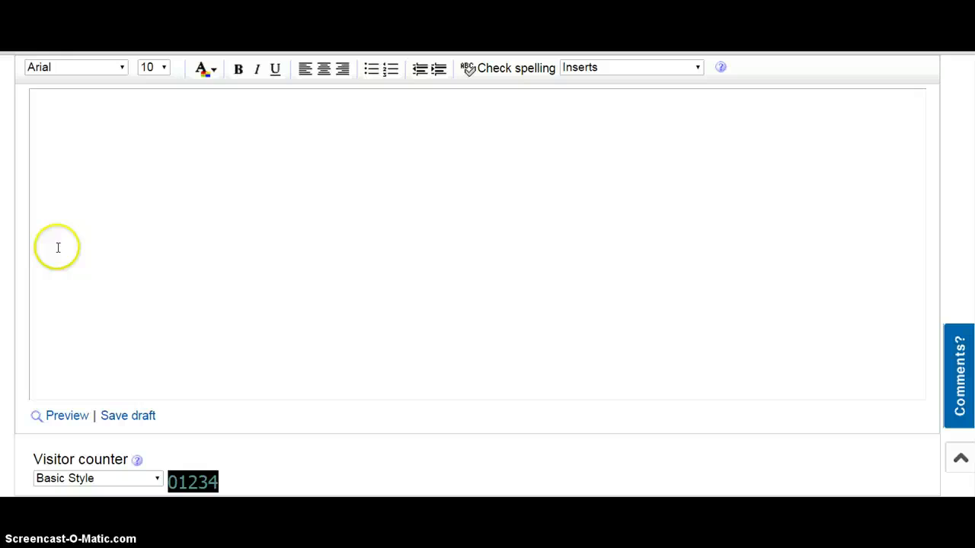
scroll(457, 323, down, 1)
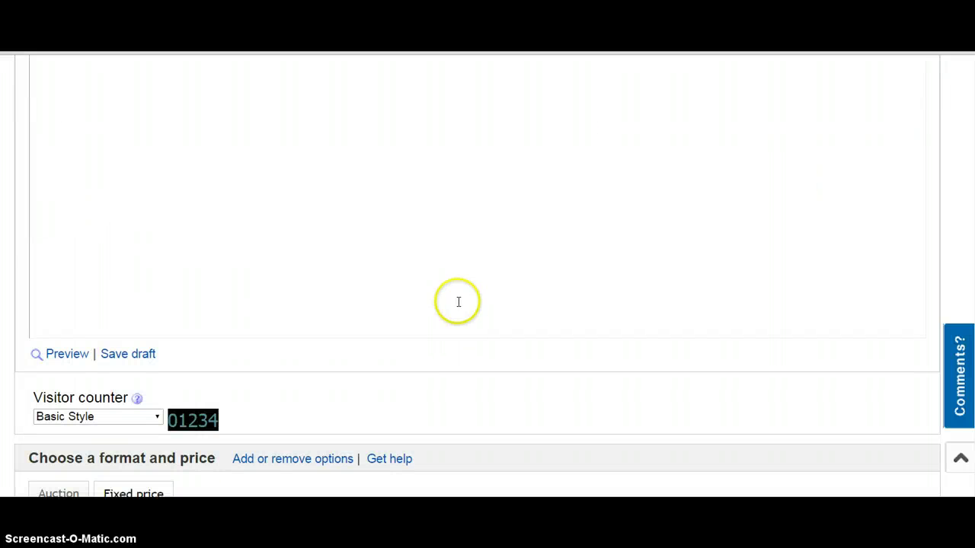
scroll(152, 282, up, 2)
scroll(154, 283, up, 2)
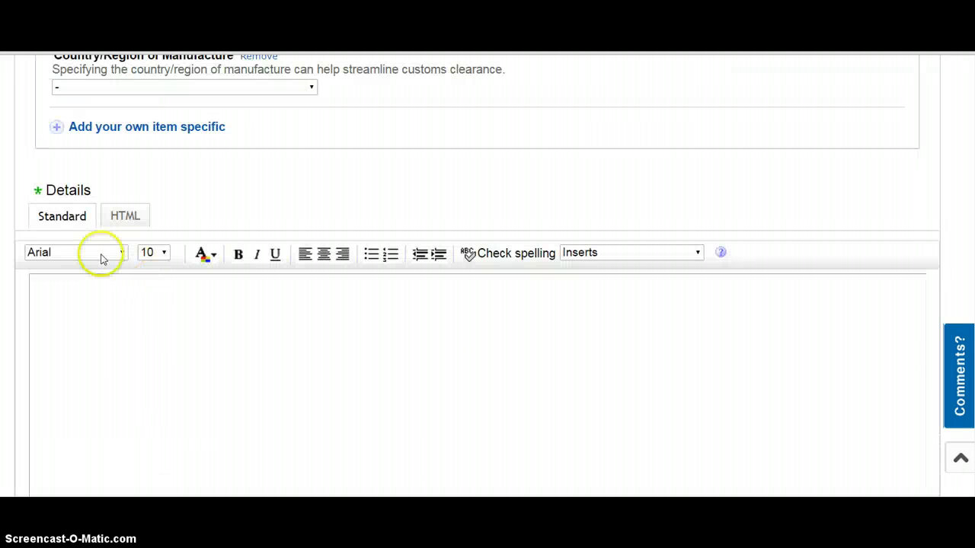
click(121, 218)
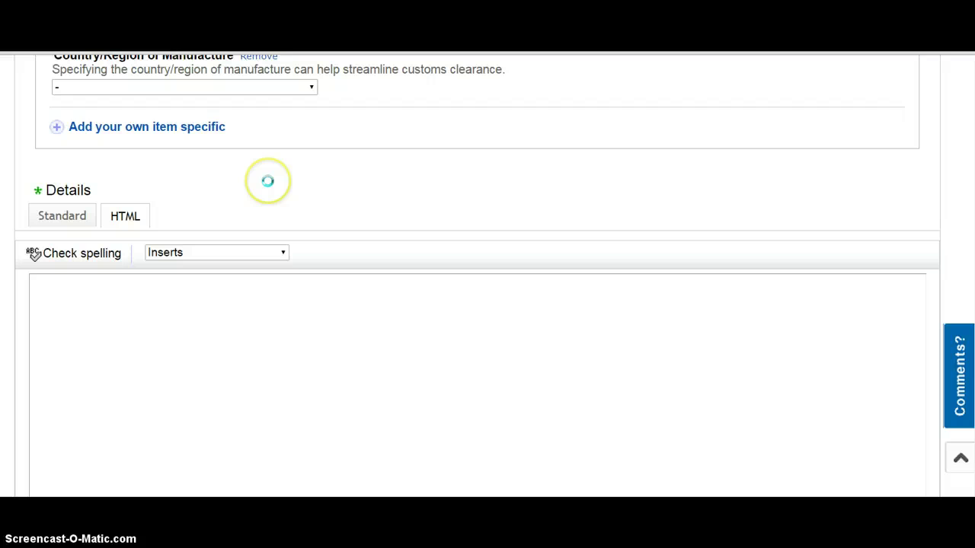
scroll(268, 182, down, 2)
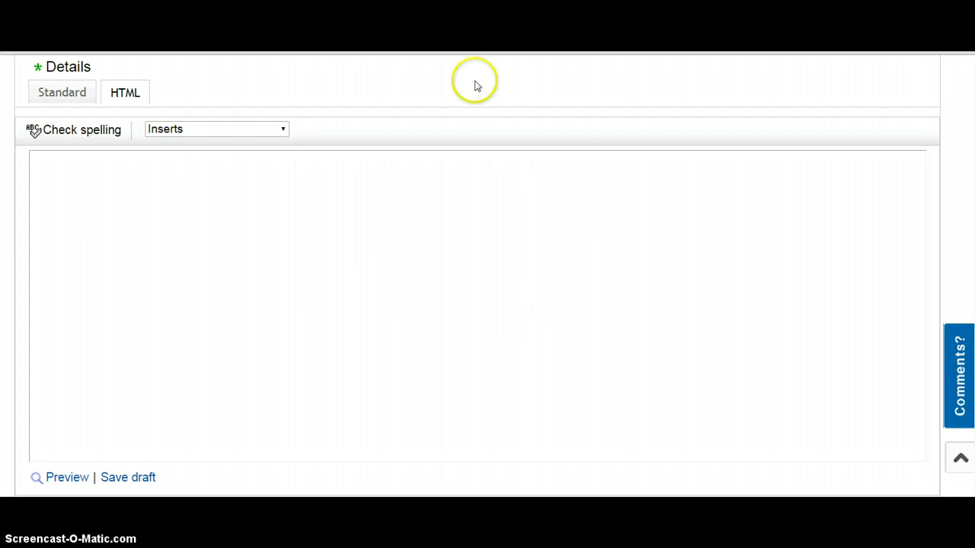
Switch to eLister Pro and copy the entire eBay Description Listing Code
key(alt+Tab)
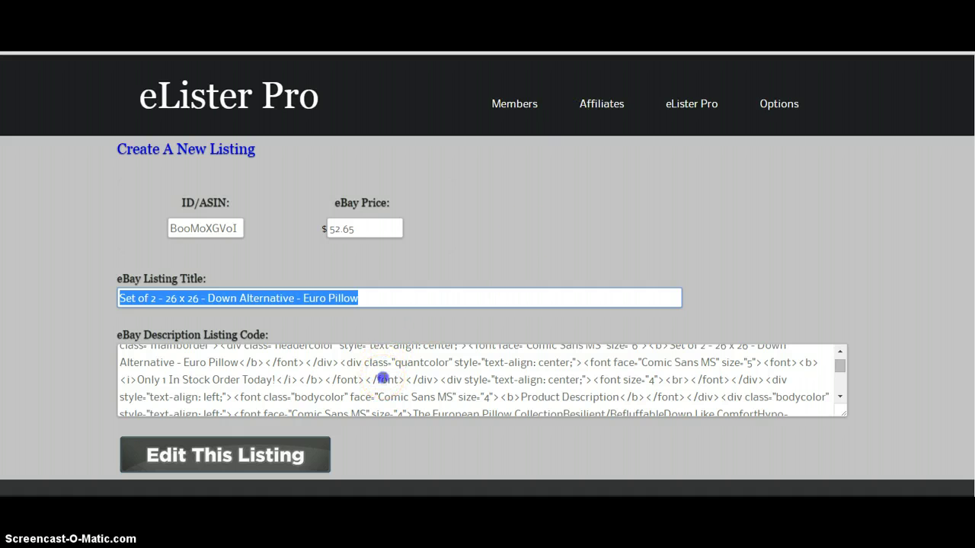
click(385, 379)
key(ctrl+a)
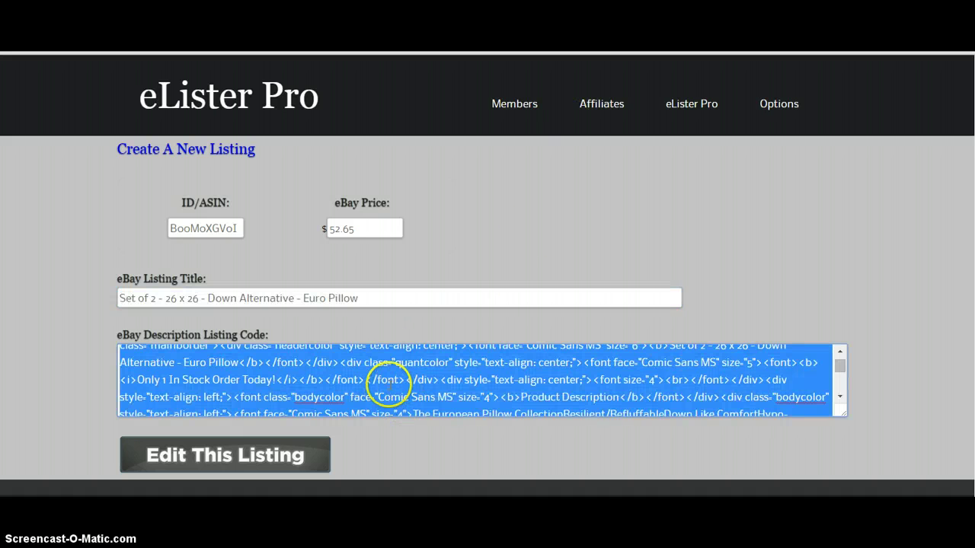
right_click(390, 379)
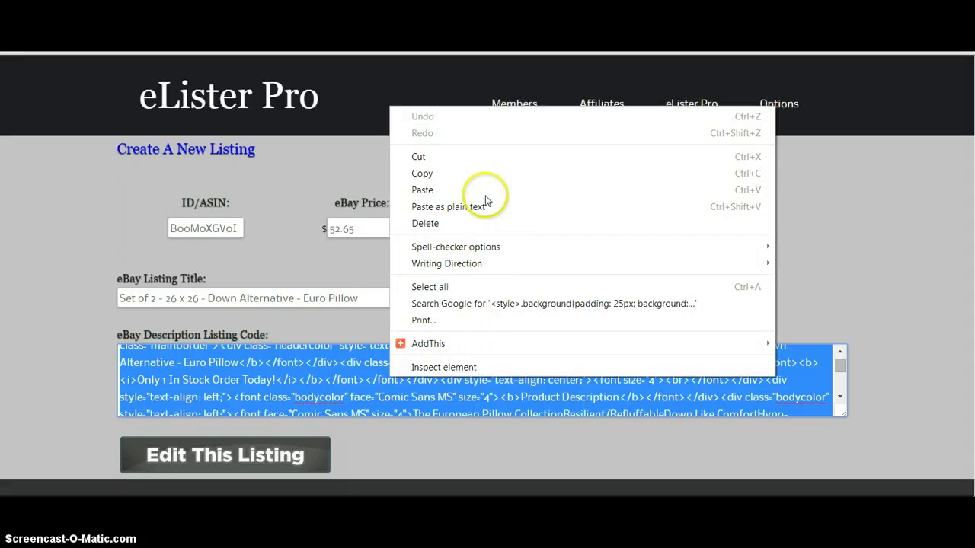
click(480, 174)
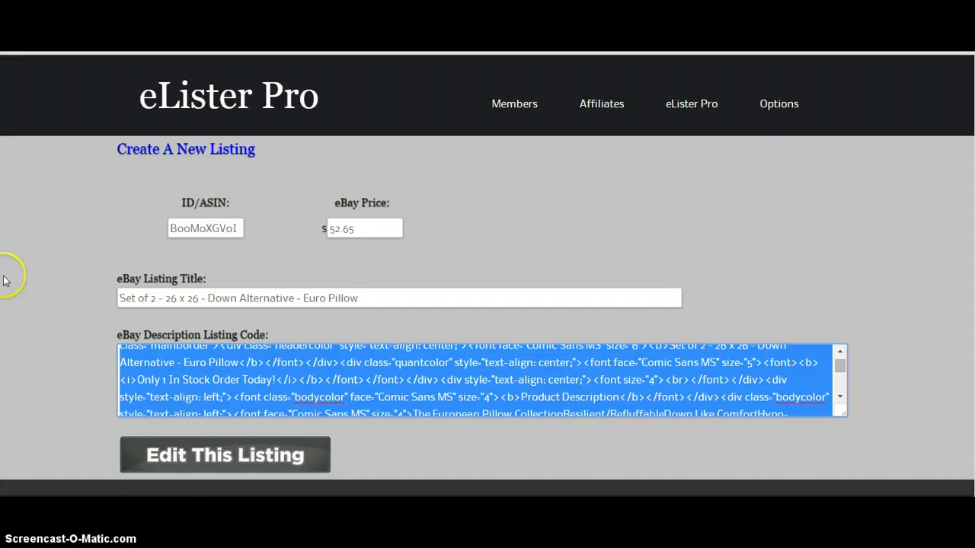
scroll(4, 280, down, 2)
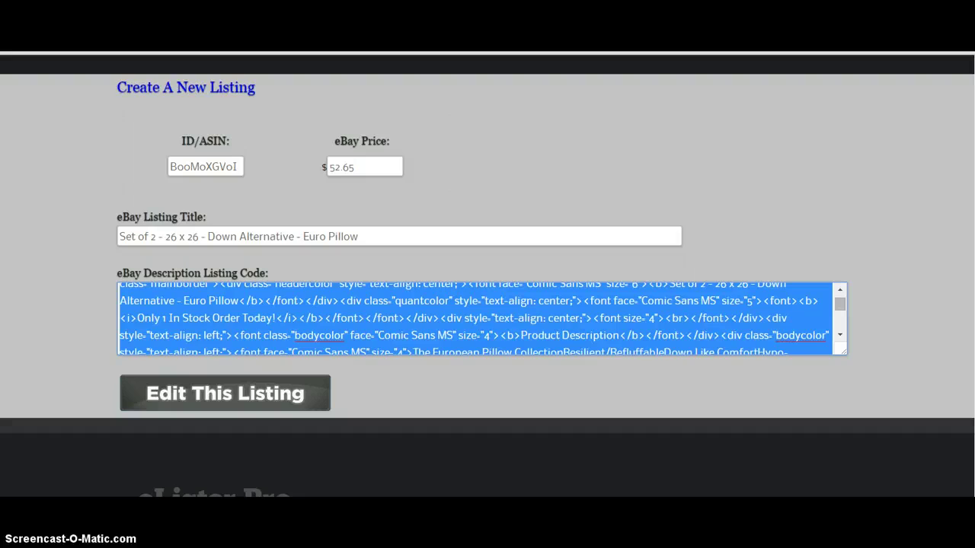
Return to the eBay form and paste the copied description code into the empty HTML Details editor
key(alt+Tab)
click(161, 307)
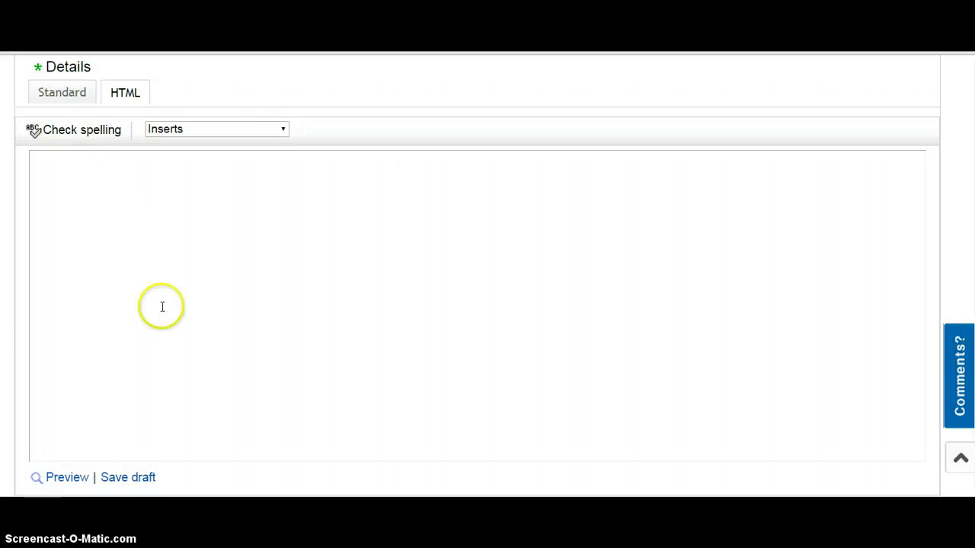
right_click(107, 193)
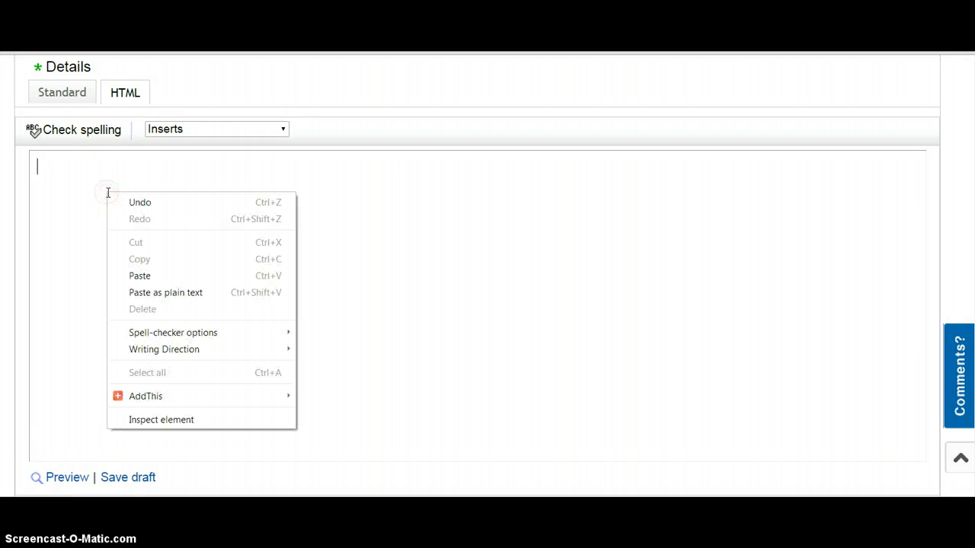
click(147, 274)
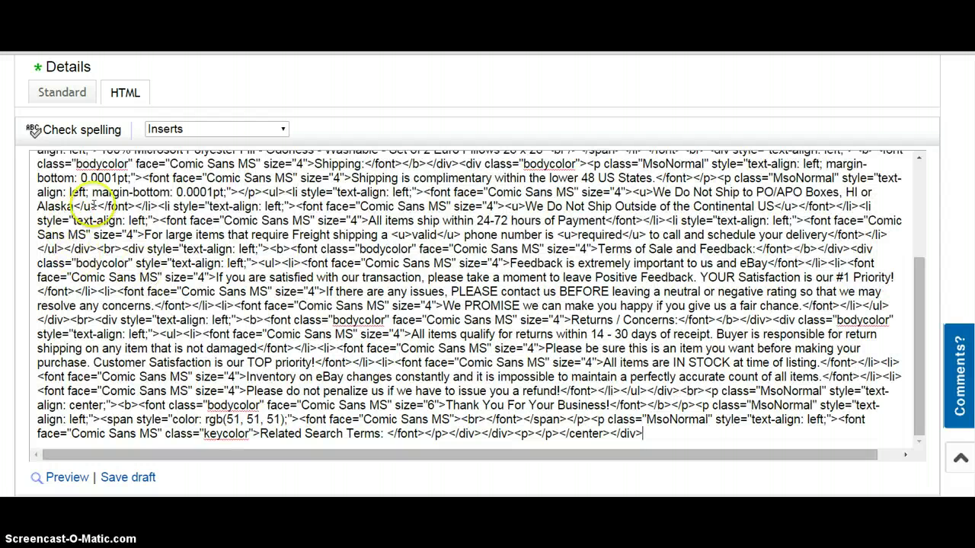
Show the Details in Standard mode and review the formatted description, from product description and key features through shipping, feedback and return terms
click(65, 95)
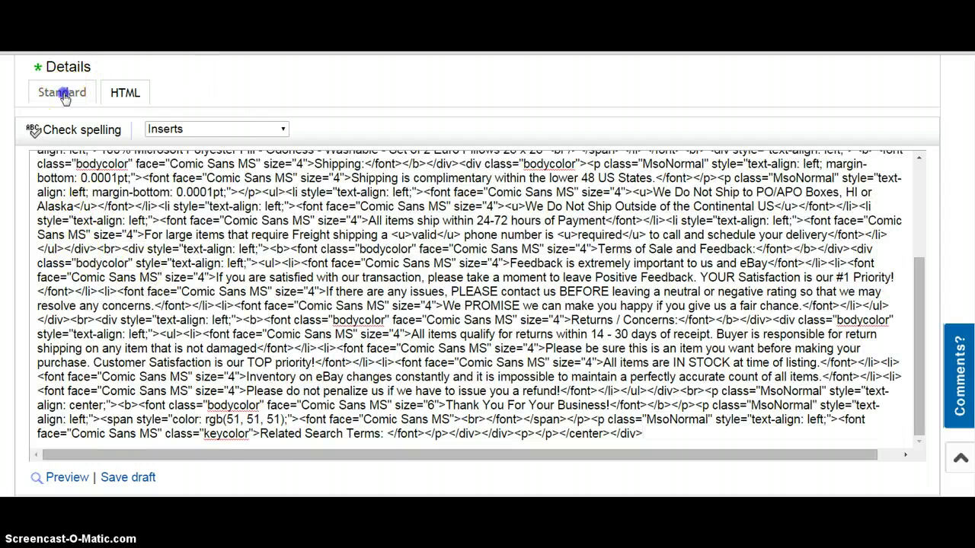
click(64, 94)
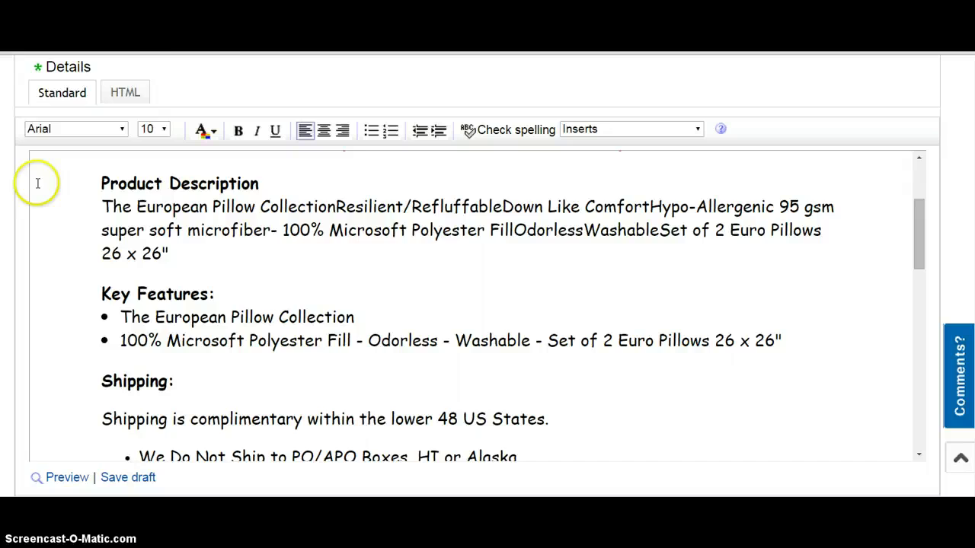
scroll(21, 190, down, 1)
scroll(292, 230, down, 7)
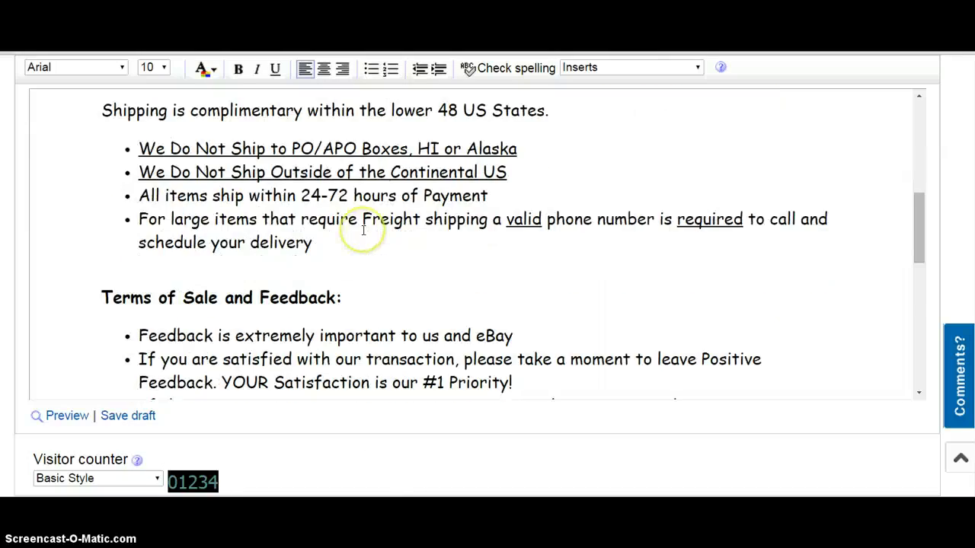
scroll(364, 227, down, 3)
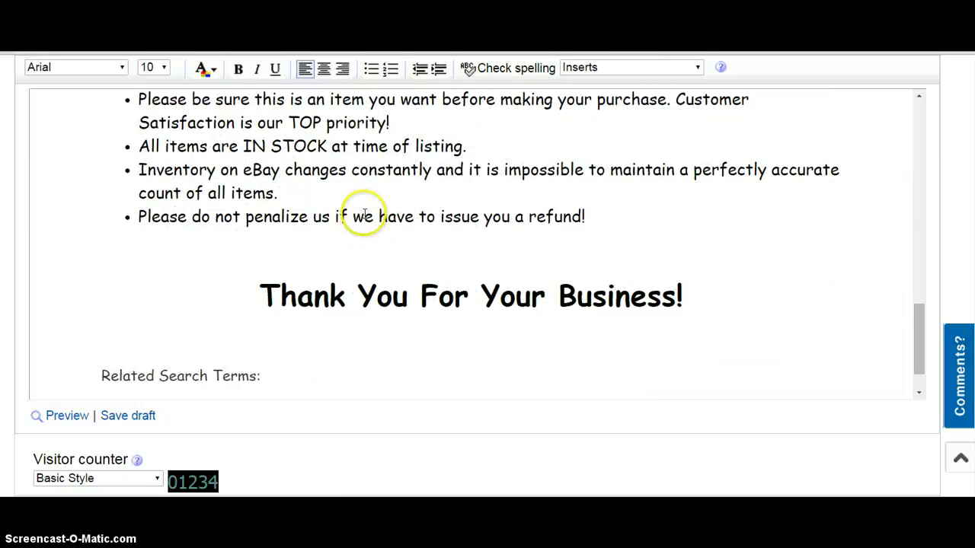
scroll(358, 217, up, 8)
scroll(365, 213, up, 8)
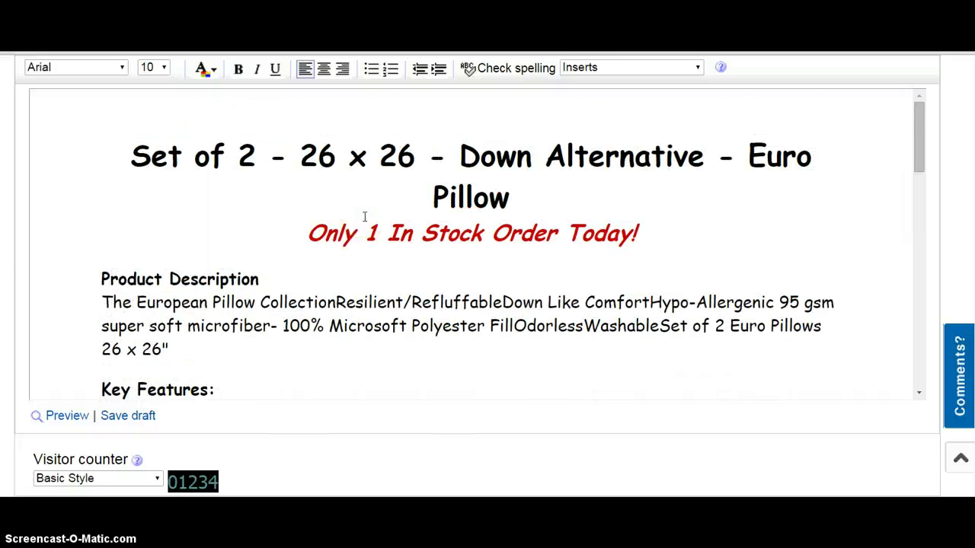
scroll(358, 227, up, 1)
scroll(251, 297, down, 3)
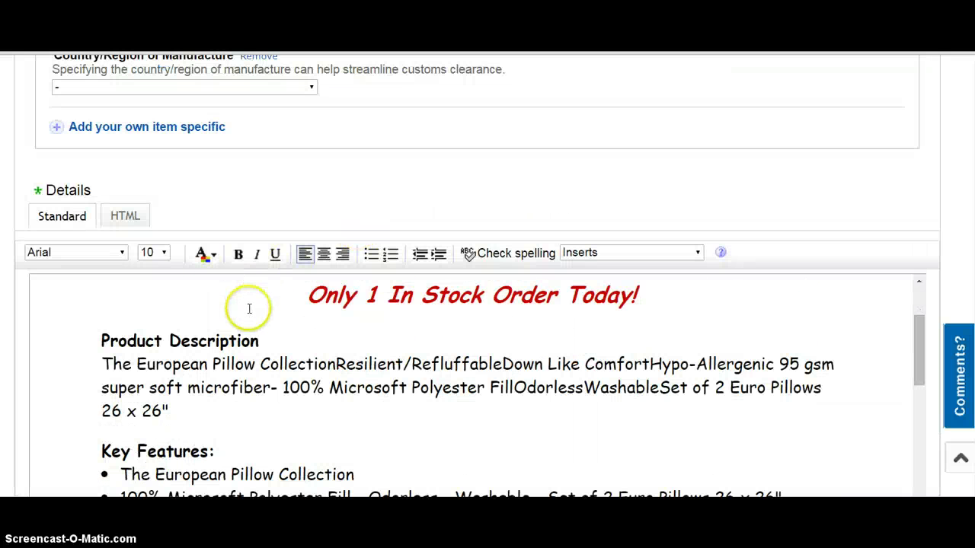
scroll(250, 309, down, 1)
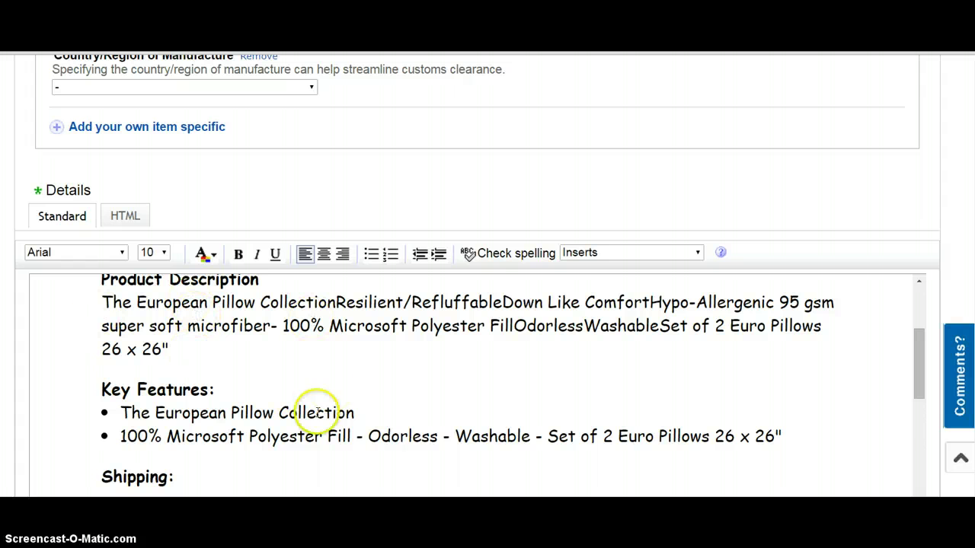
click(220, 349)
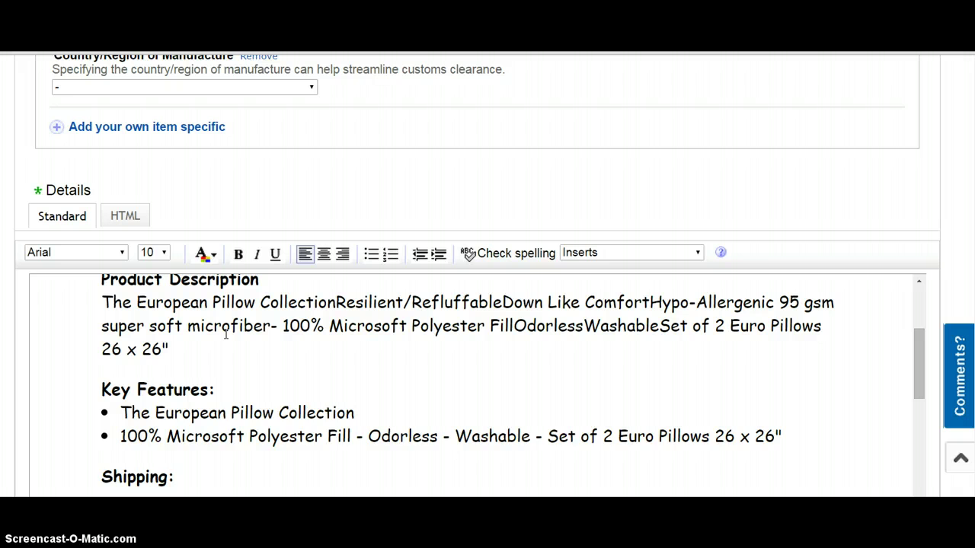
key(Return)
key(Return)
key(Return)
key(Return)
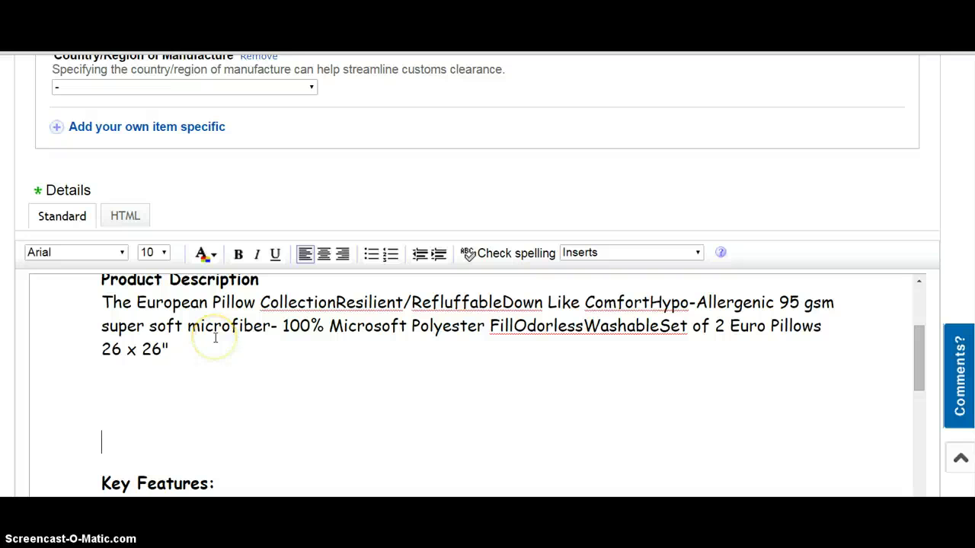
key(Up)
scroll(229, 343, down, 1)
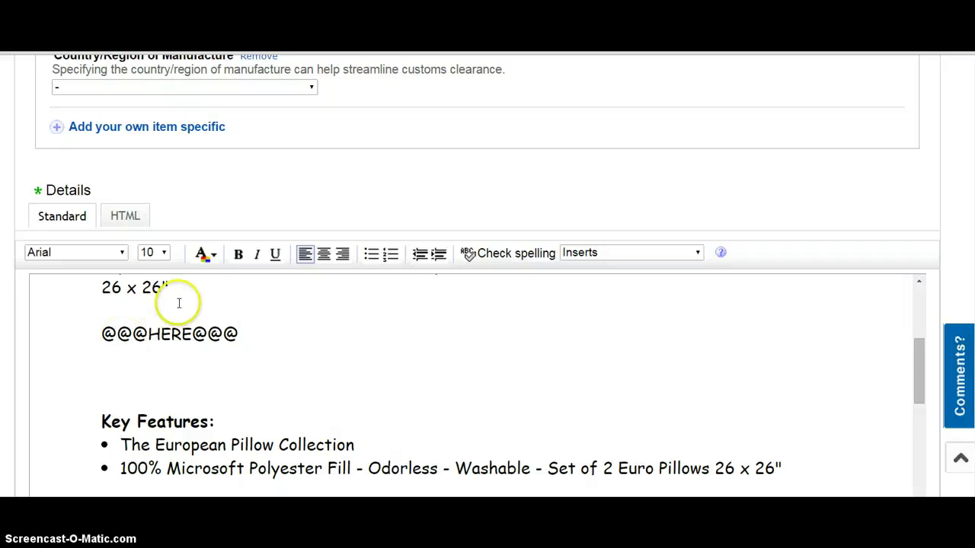
click(288, 340)
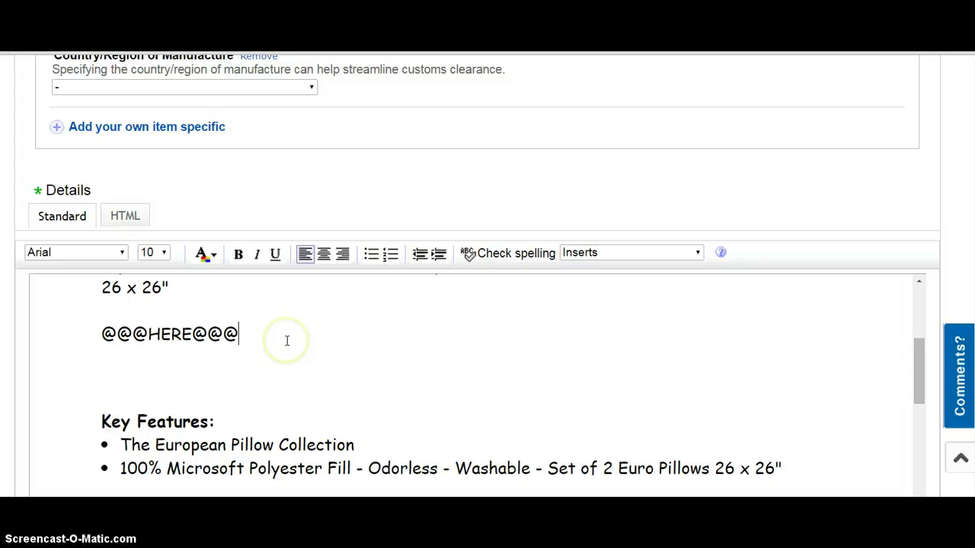
click(287, 341)
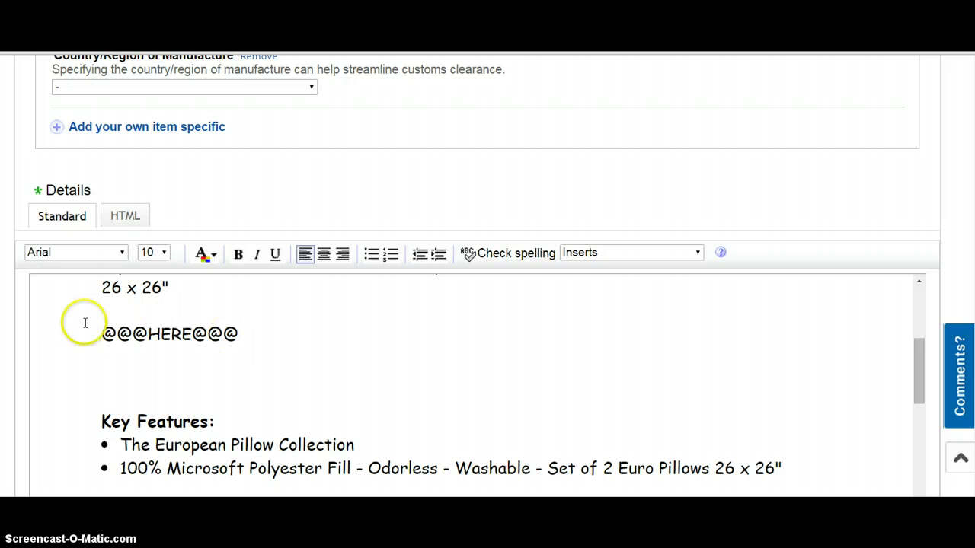
click(126, 219)
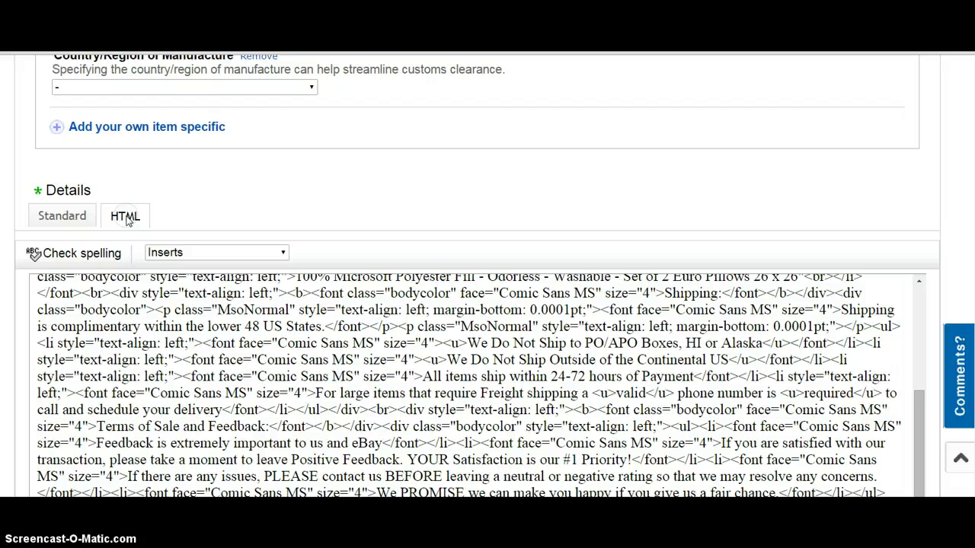
scroll(709, 455, up, 1)
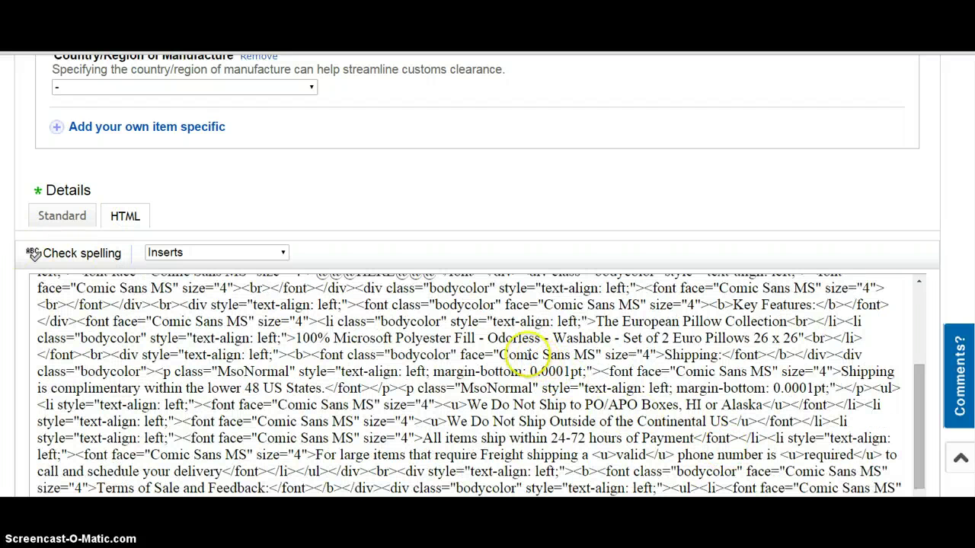
scroll(498, 464, up, 1)
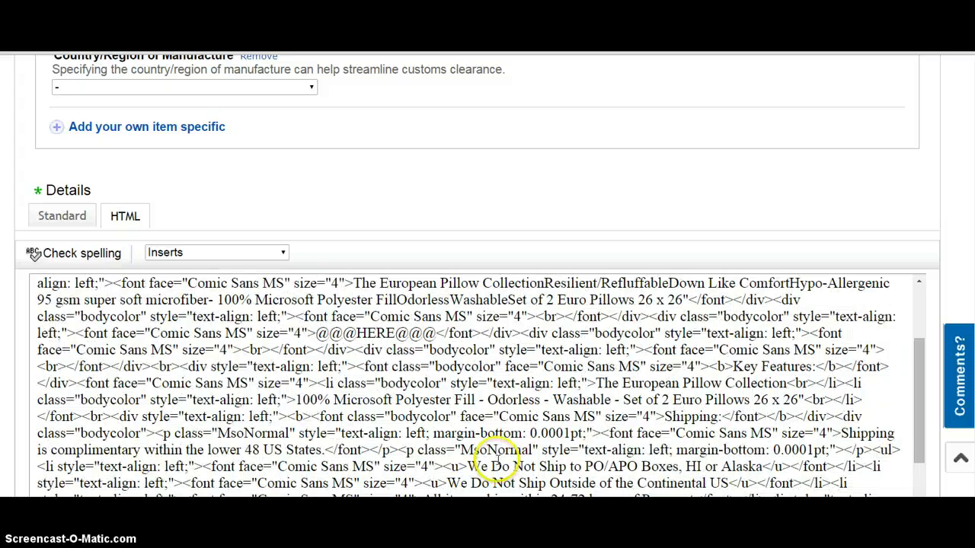
scroll(499, 461, up, 1)
scroll(498, 461, down, 1)
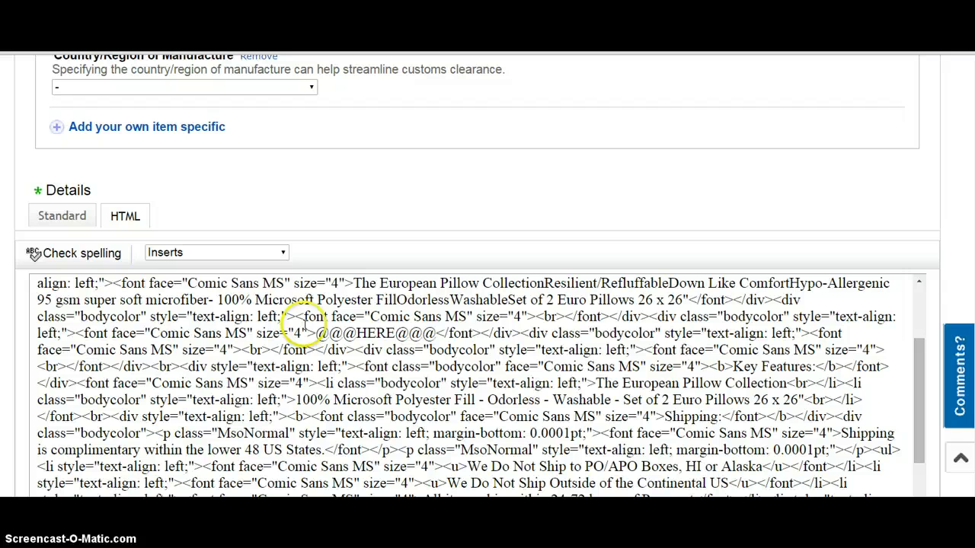
drag(316, 333, 376, 334)
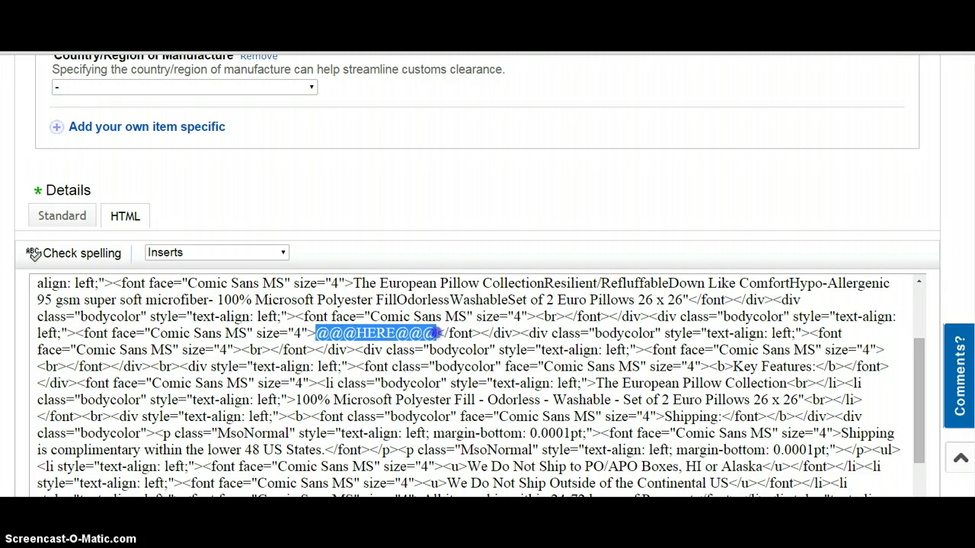
drag(439, 333, 436, 334)
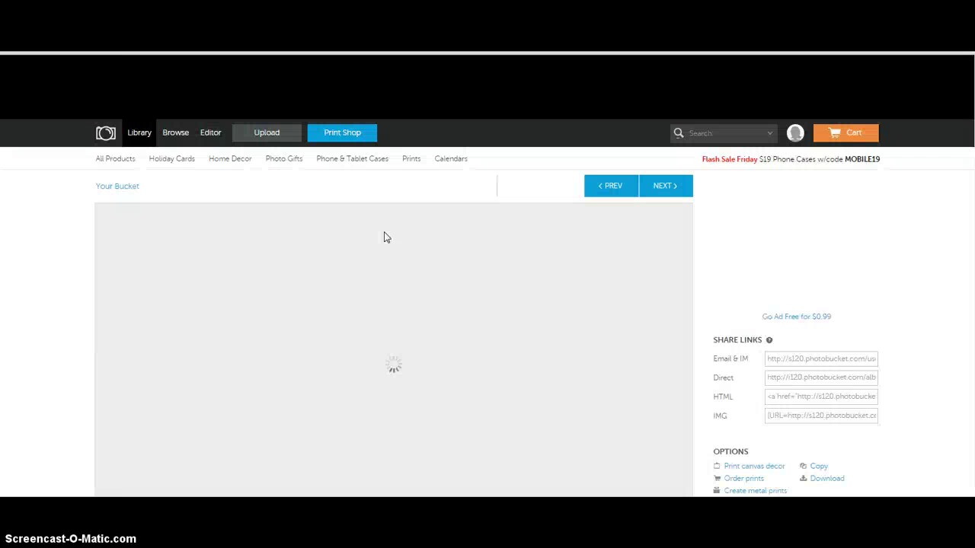
scroll(384, 237, down, 1)
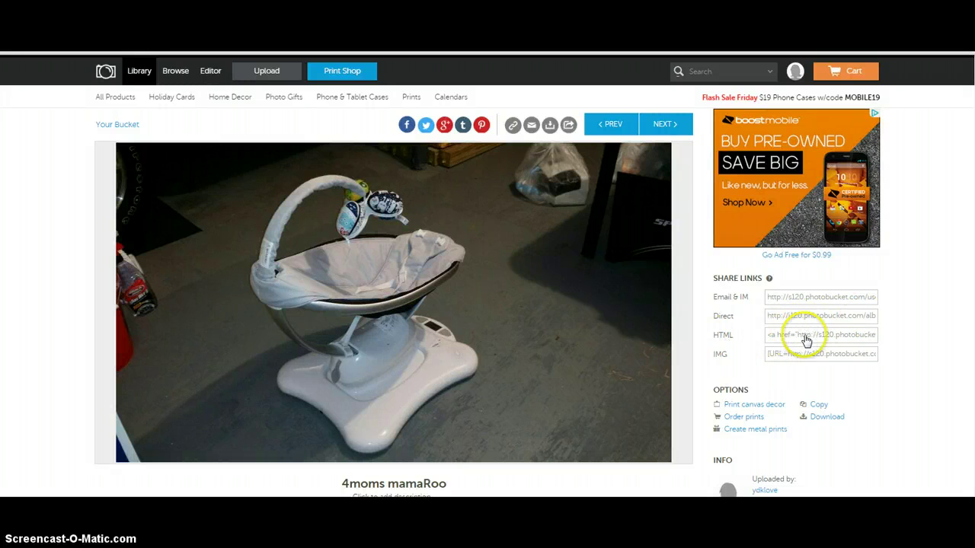
click(805, 338)
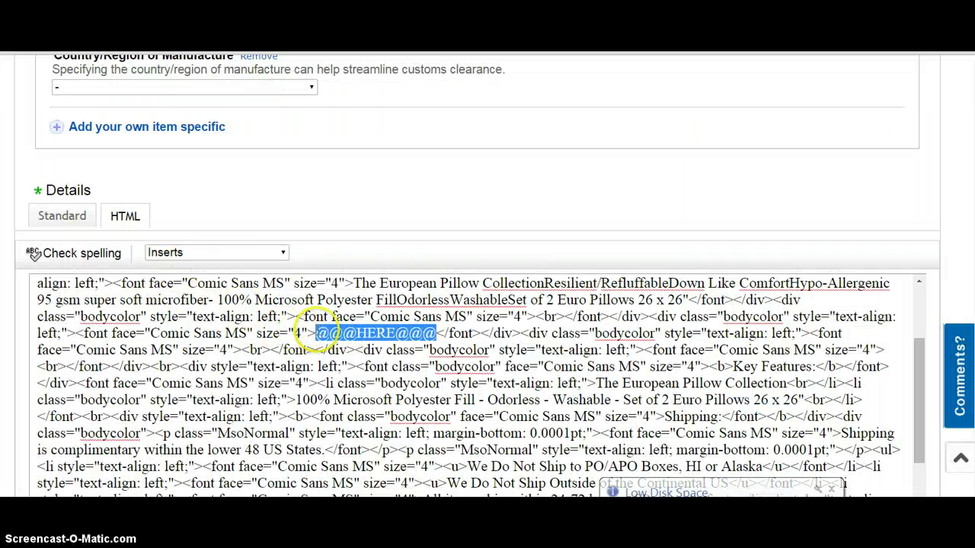
right_click(320, 331)
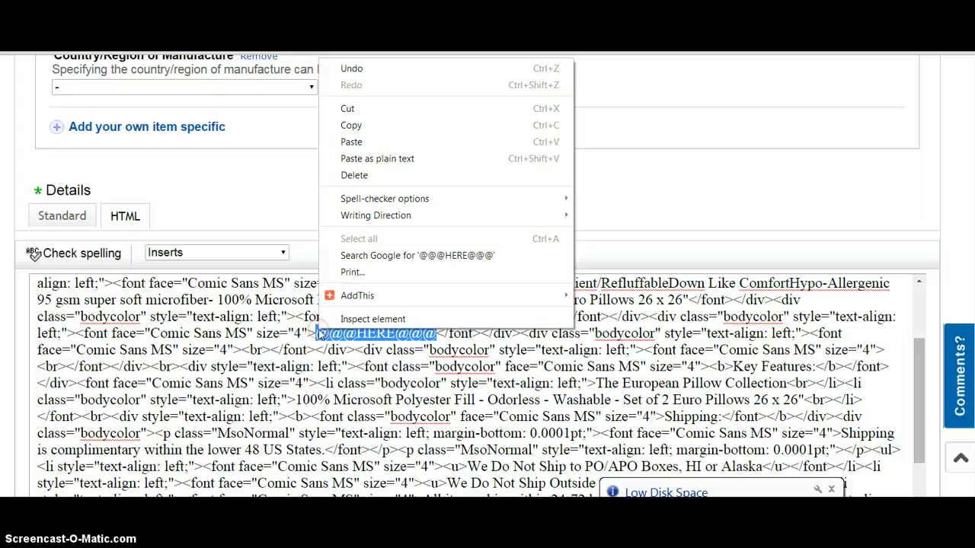
click(406, 144)
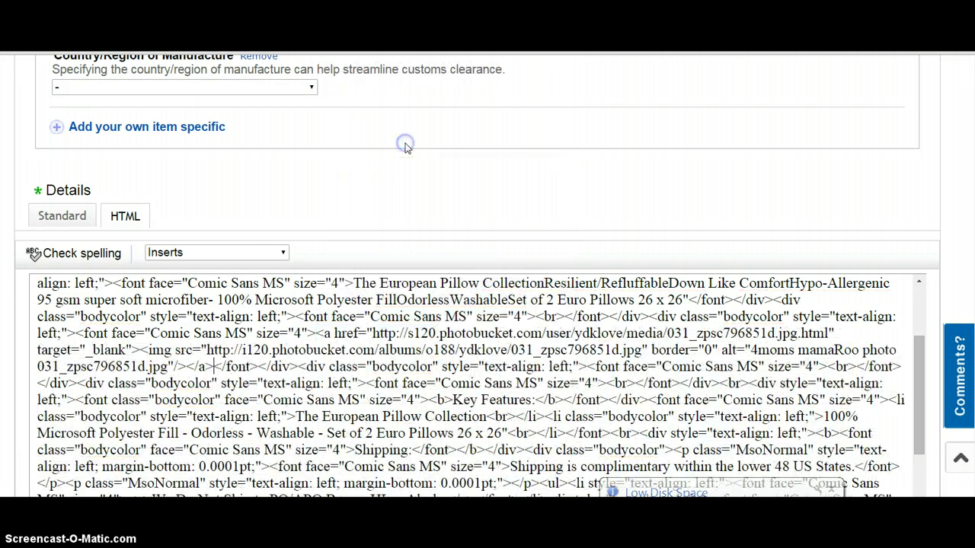
Show the Details in Standard mode and review the embedded photo below the product description
click(67, 220)
scroll(48, 266, down, 10)
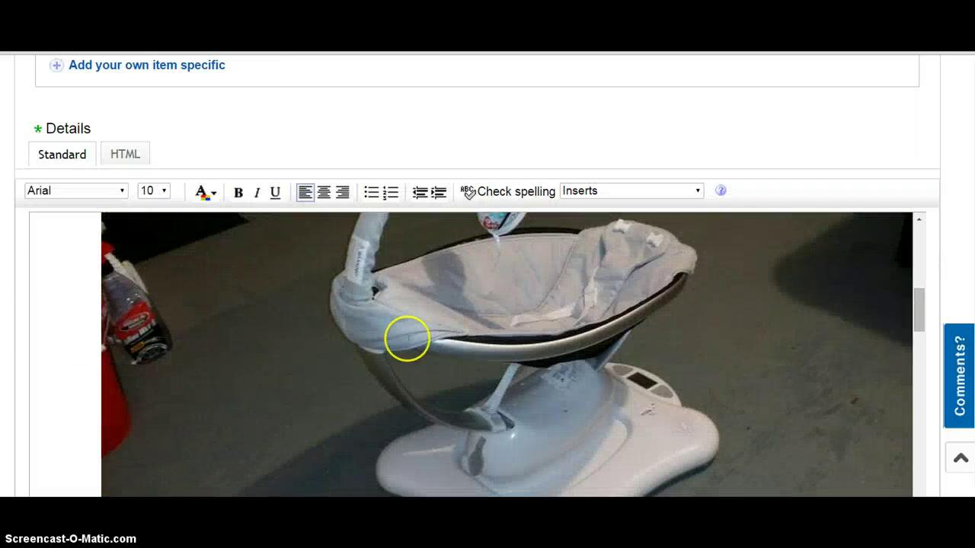
scroll(457, 345, up, 10)
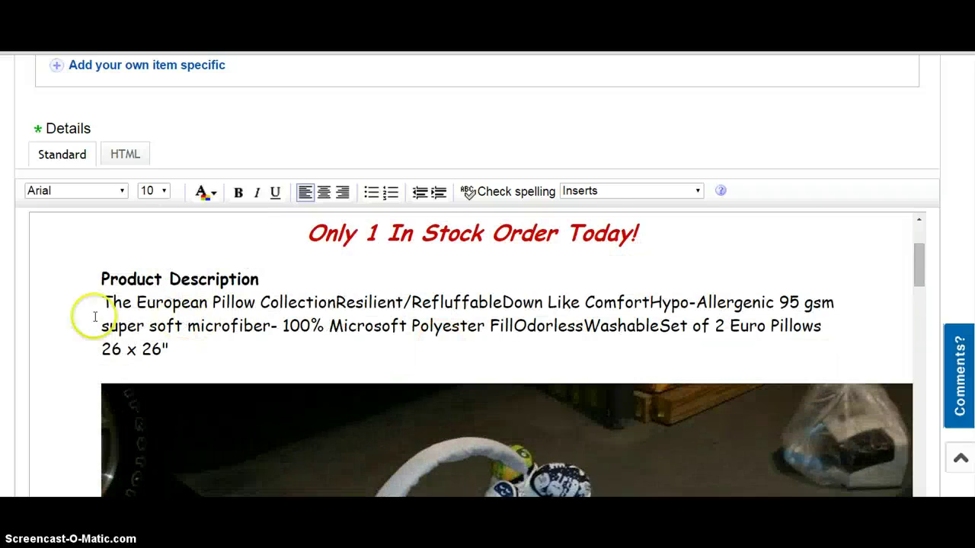
scroll(476, 343, down, 4)
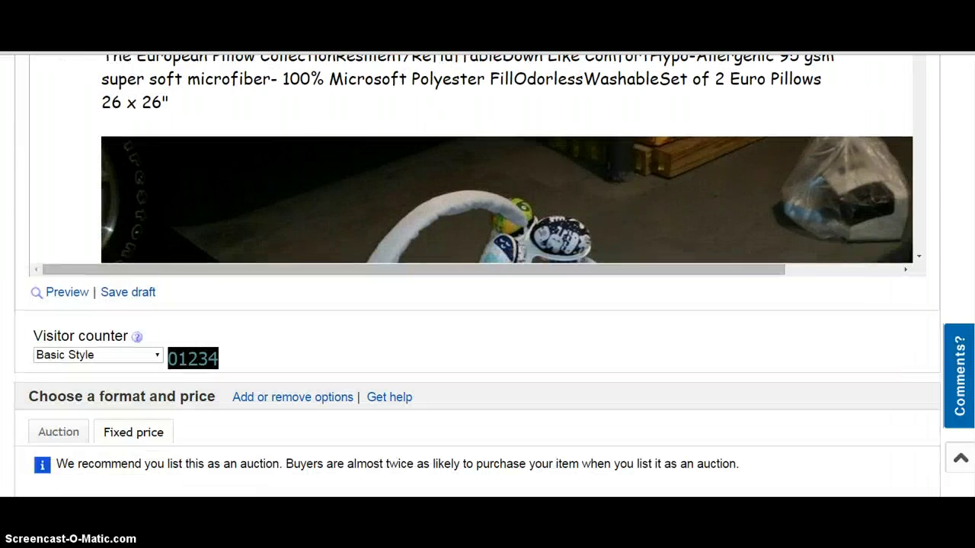
scroll(476, 304, up, 3)
scroll(476, 305, down, 2)
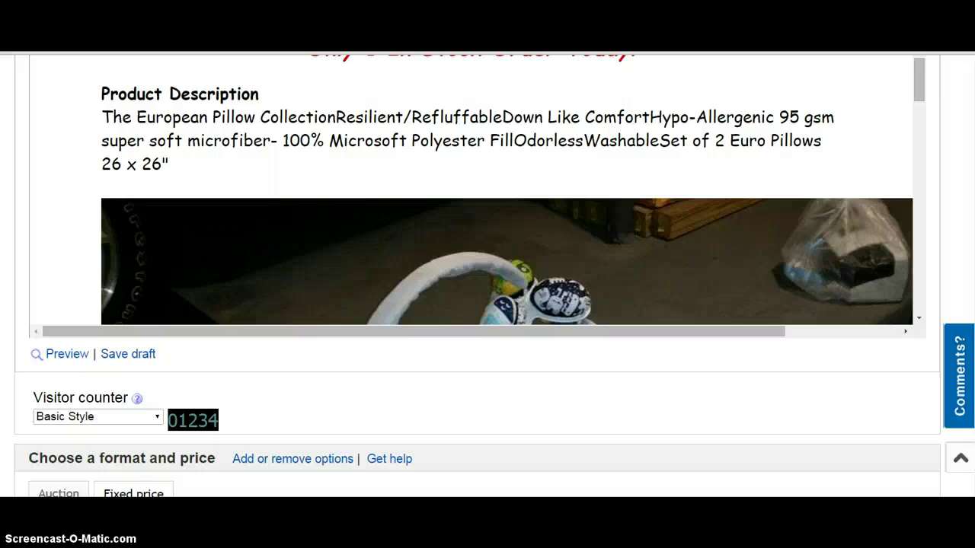
scroll(476, 305, down, 1)
Open the photo uploader from the Add photos section and choose to copy photos from a web address
scroll(476, 305, up, 10)
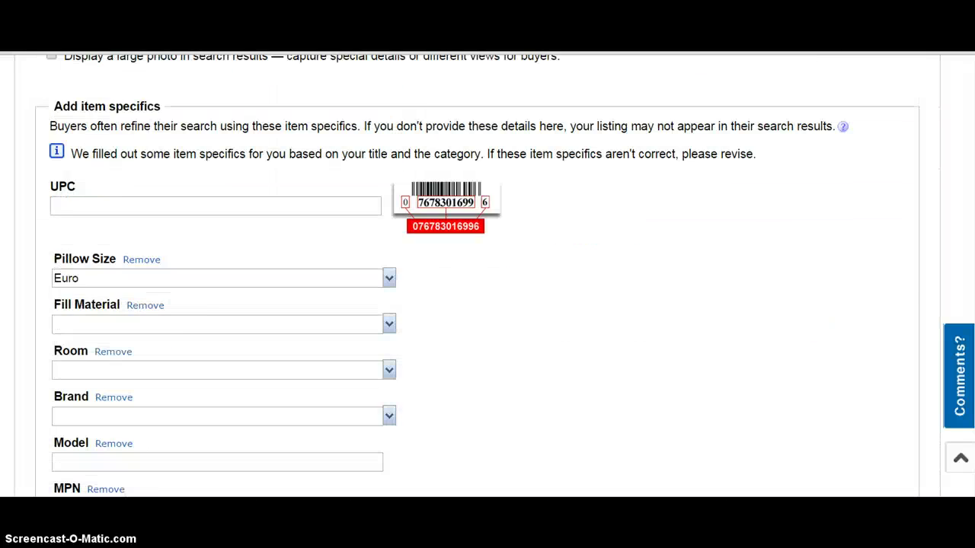
scroll(476, 305, up, 3)
click(127, 190)
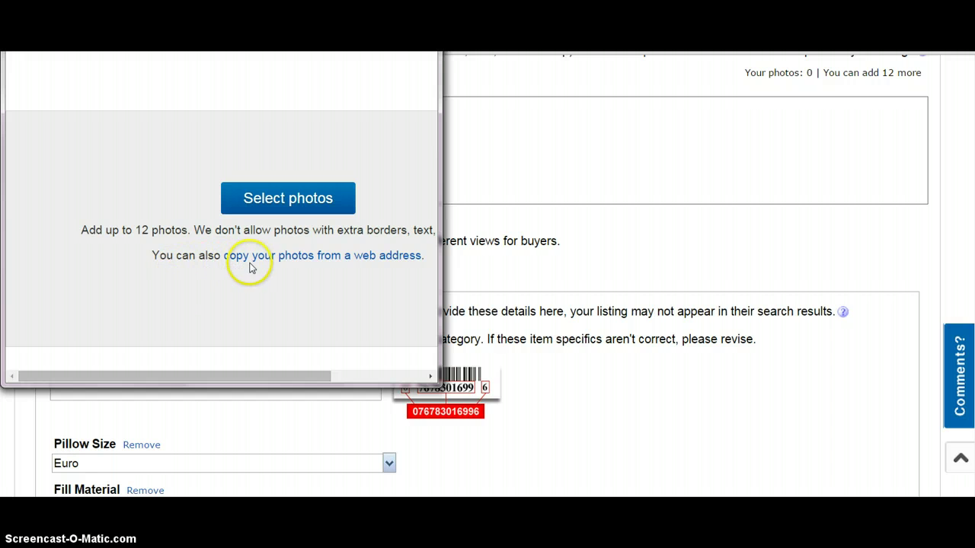
click(374, 257)
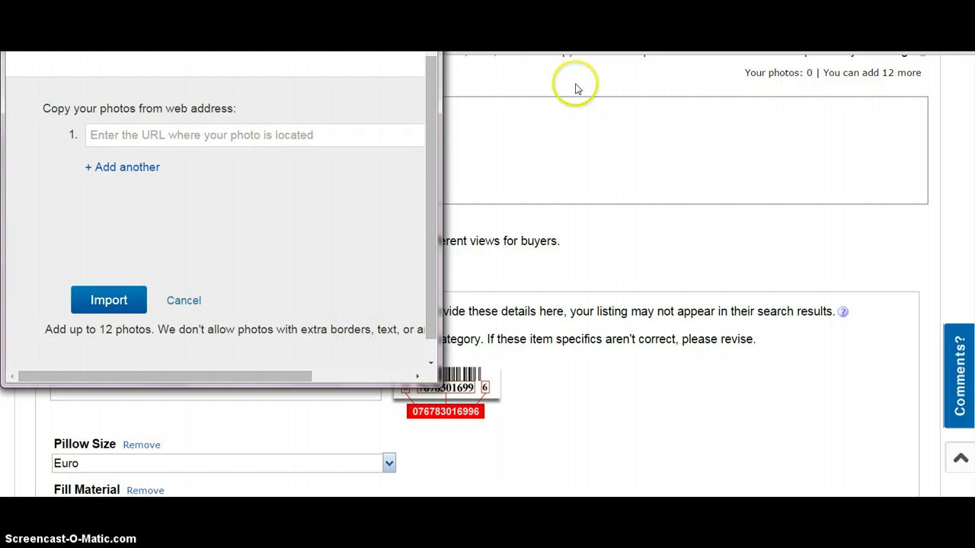
Switch to Photobucket and copy the Direct share link of the upright, front-facing 4moms mamaRoo photo
key(ctrl+Tab)
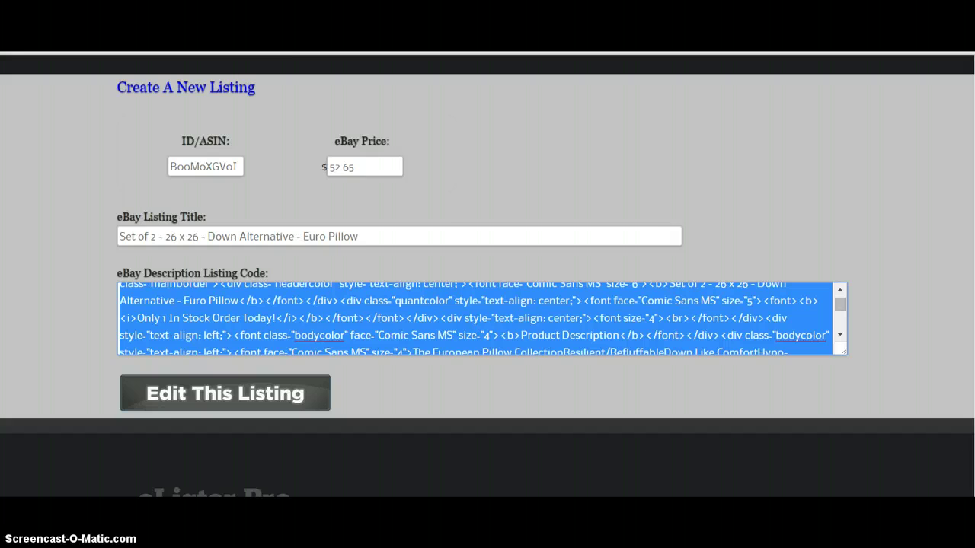
key(ctrl+Tab)
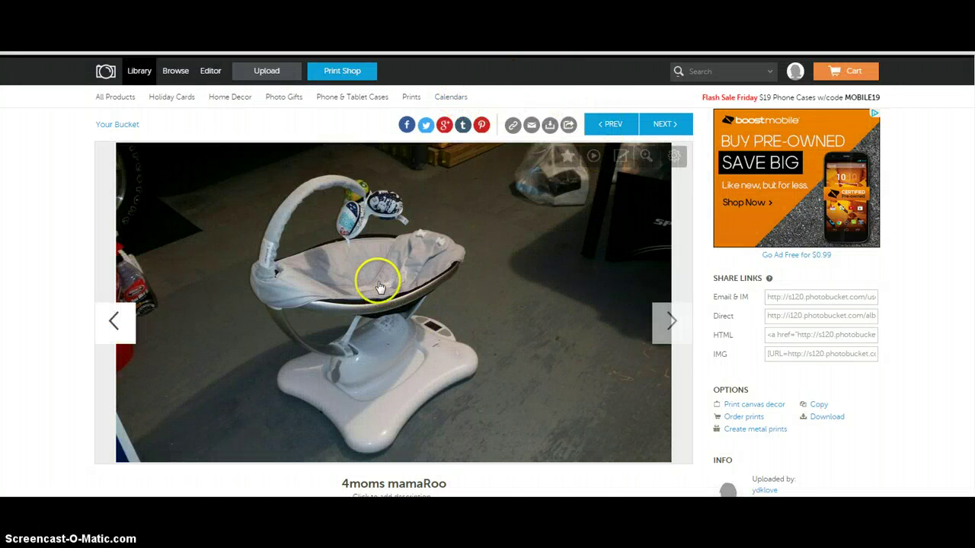
scroll(400, 310, down, 1)
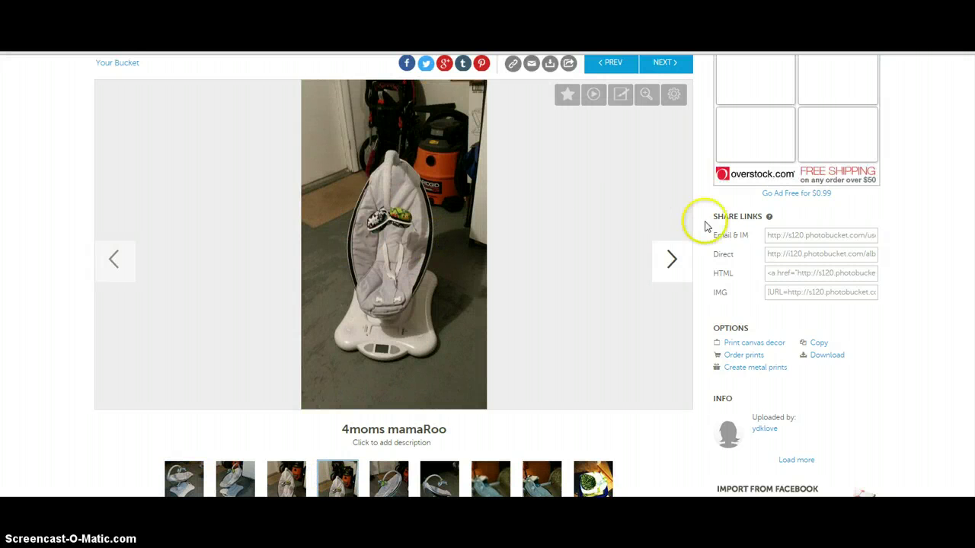
click(789, 257)
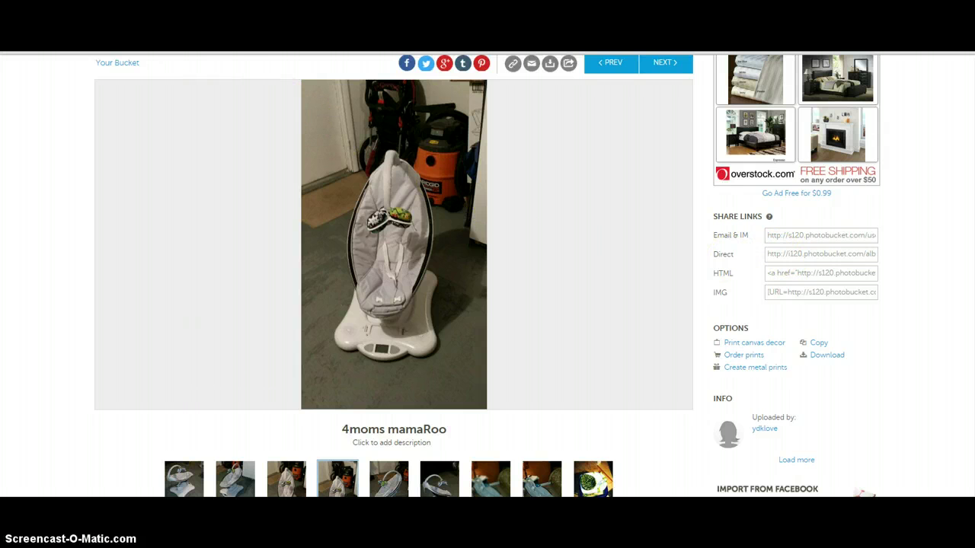
Return to the eBay listing's photo uploader and paste the copied Photobucket direct link as the first photo web address
key(ctrl+Tab)
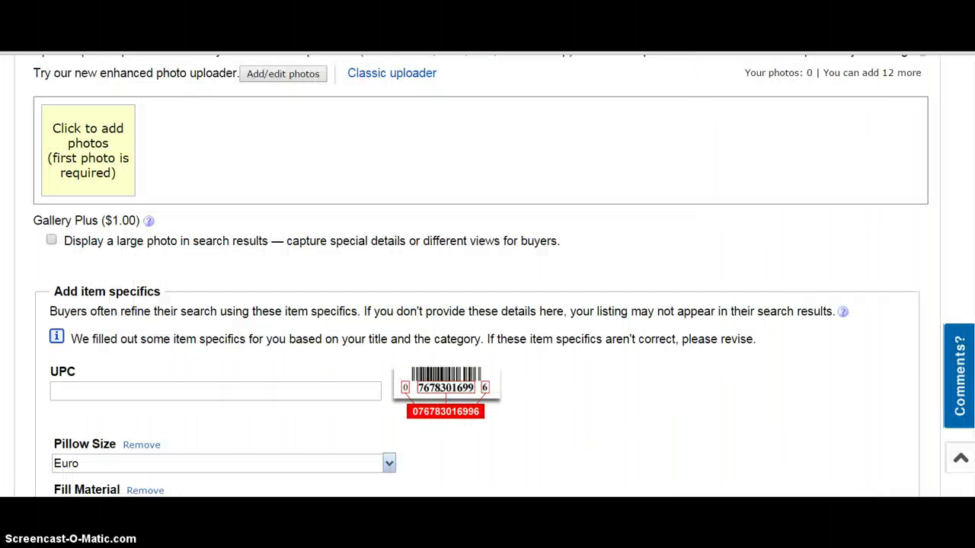
scroll(287, 198, up, 1)
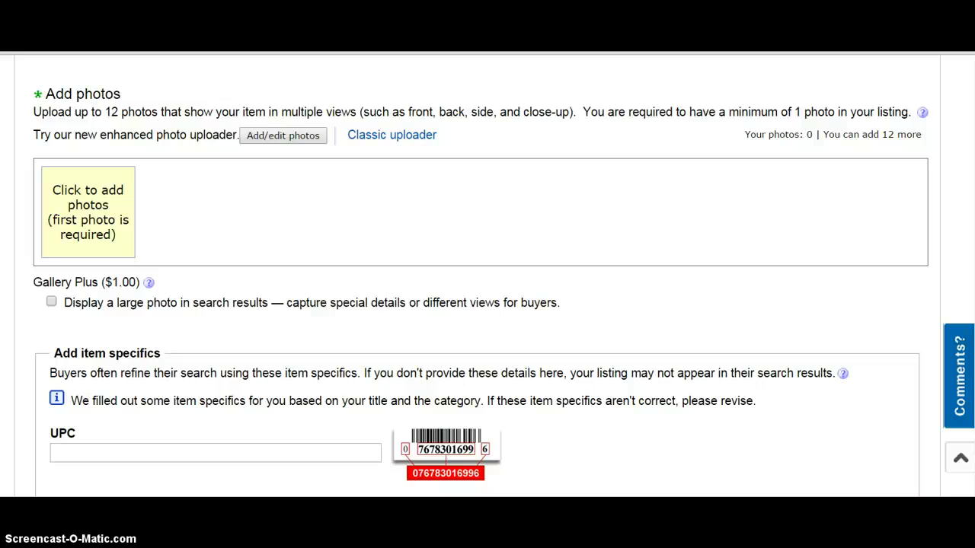
mouse_move(250, 518)
click(366, 420)
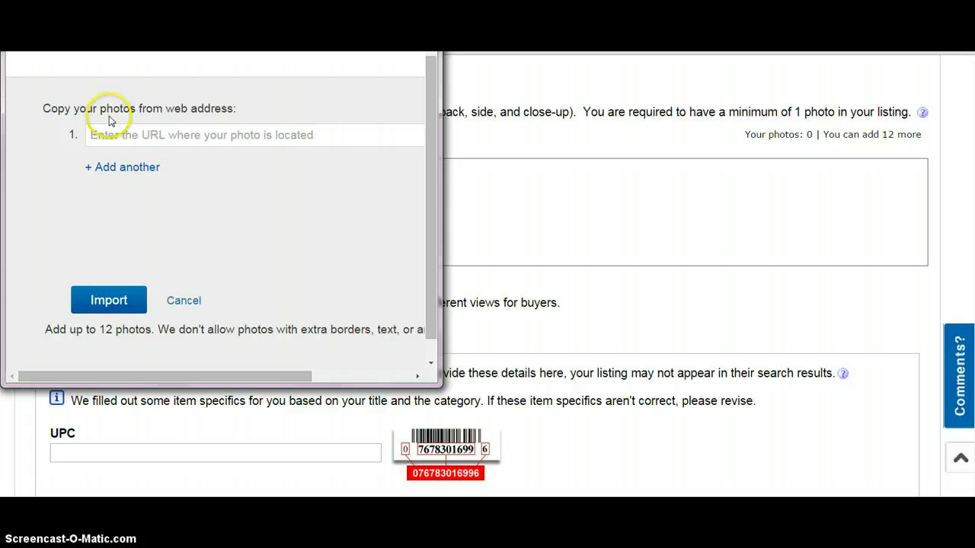
click(166, 137)
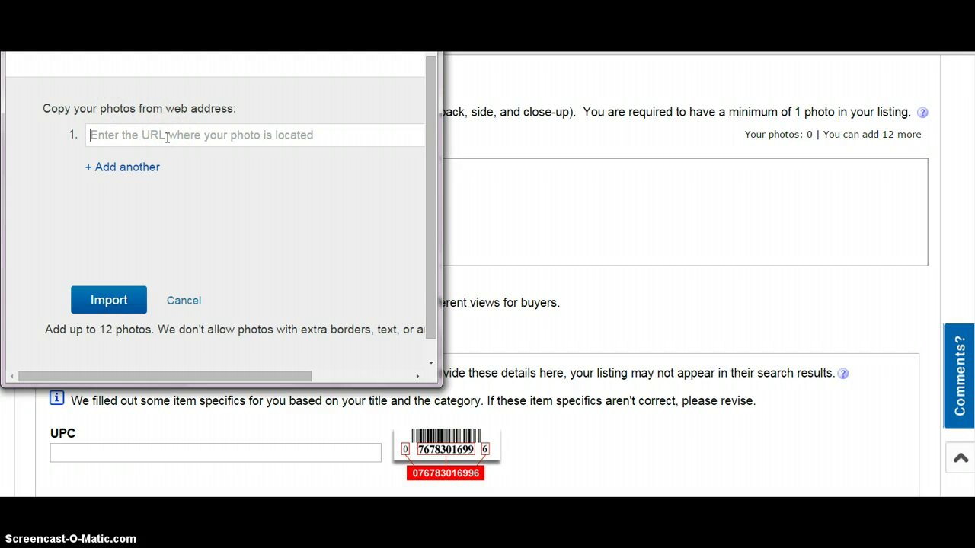
right_click(166, 141)
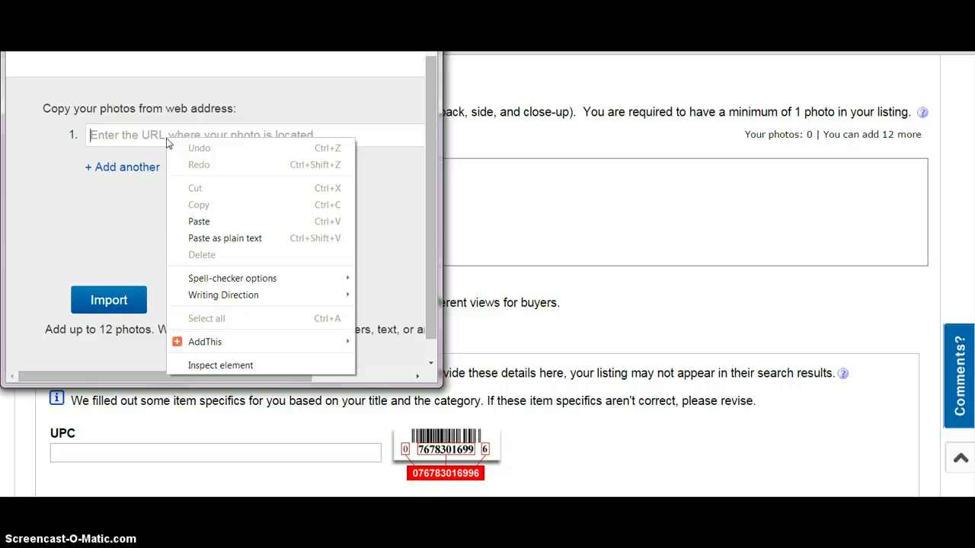
click(199, 221)
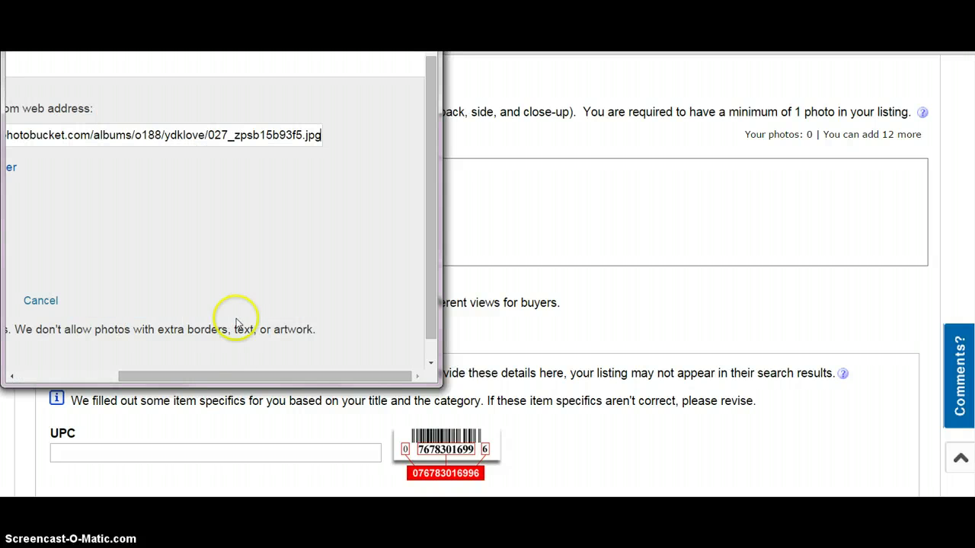
Import the photo from the pasted web address and finish the upload so it becomes the listing's gallery picture
drag(244, 375, 130, 379)
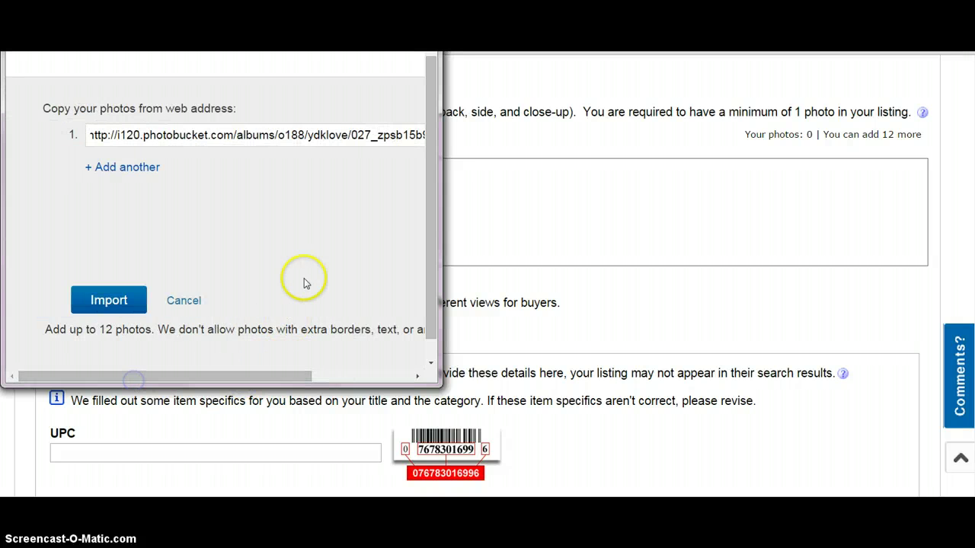
click(116, 302)
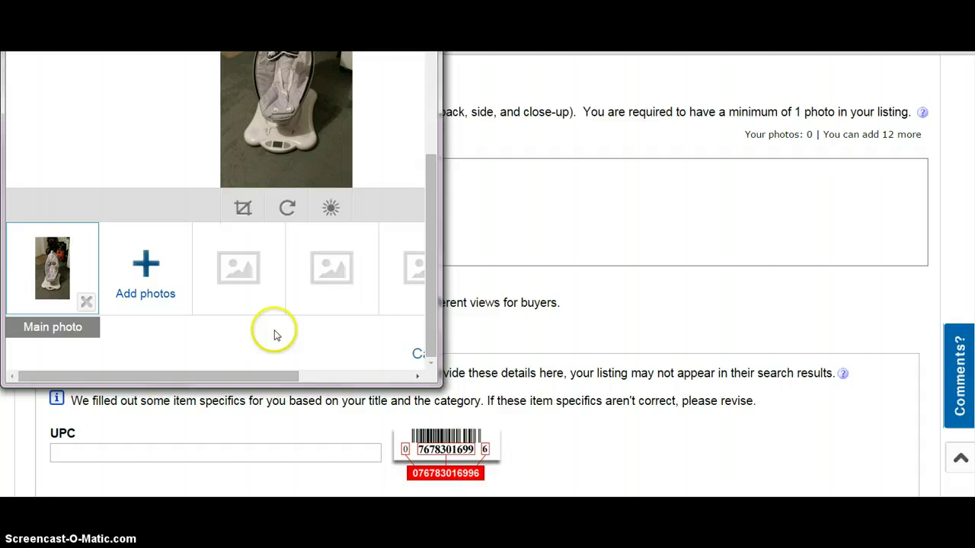
click(322, 377)
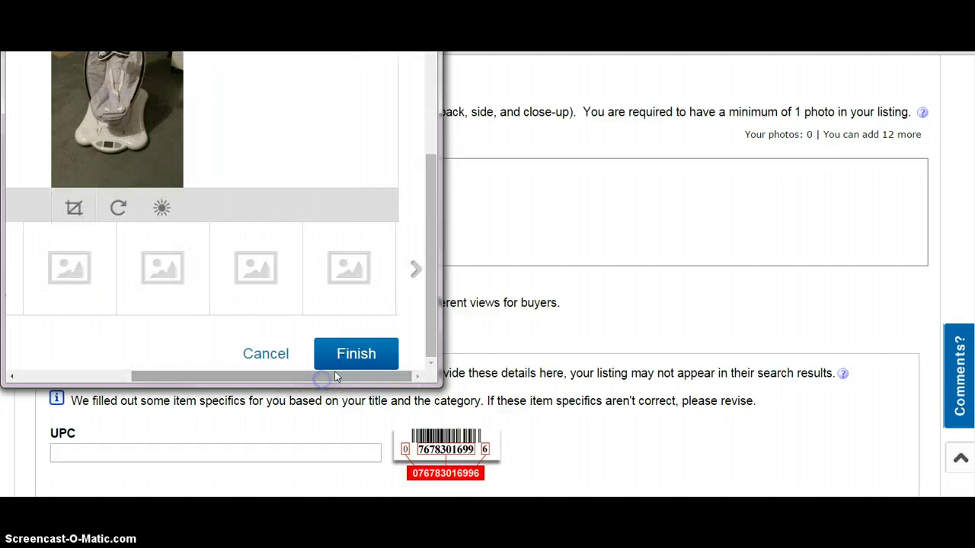
click(362, 355)
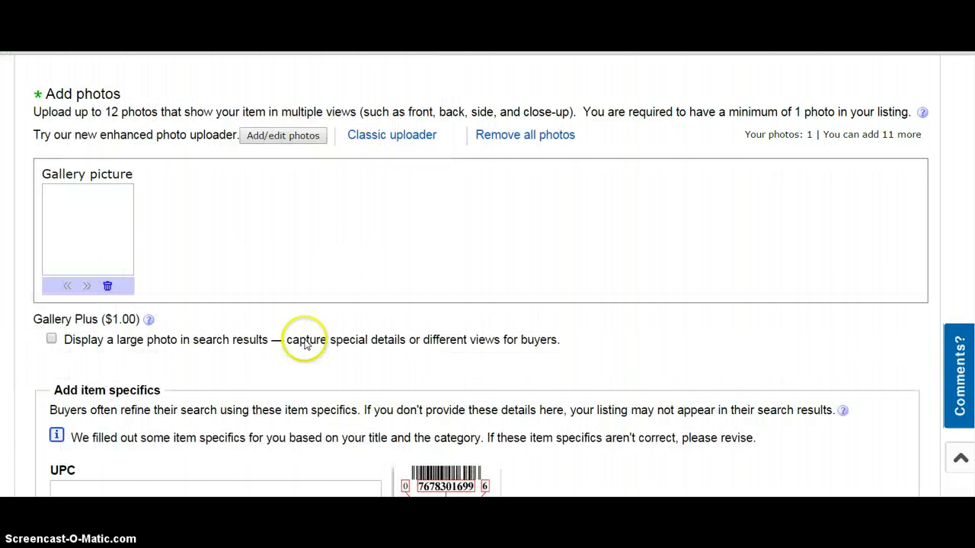
Set the fixed-price listing's Buy It Now price to $1.00
scroll(289, 291, down, 1)
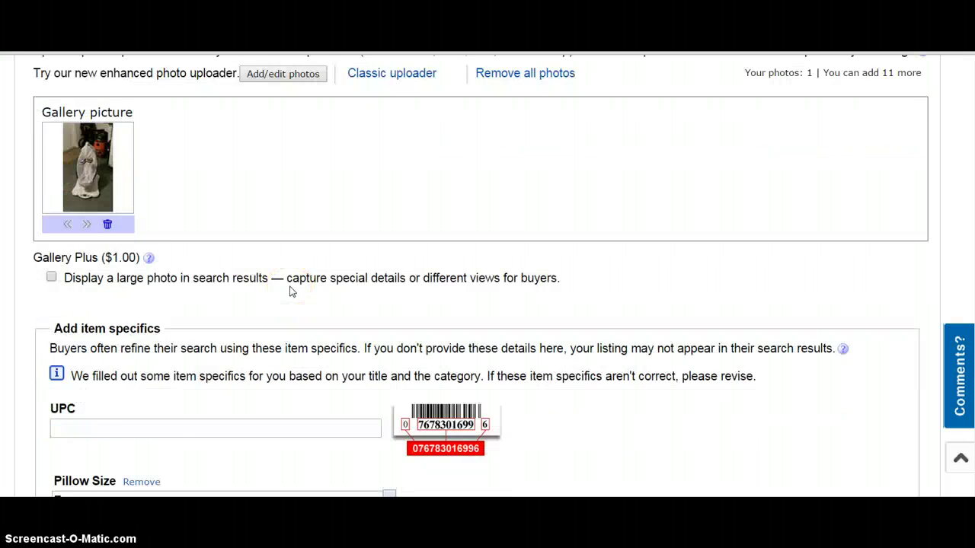
scroll(289, 291, down, 10)
scroll(191, 261, up, 5)
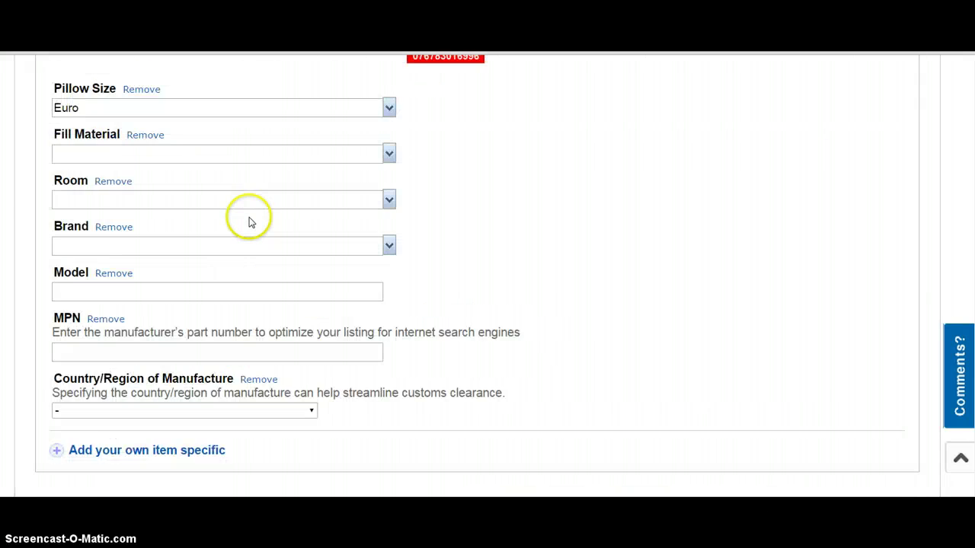
scroll(248, 219, up, 10)
scroll(248, 218, down, 3)
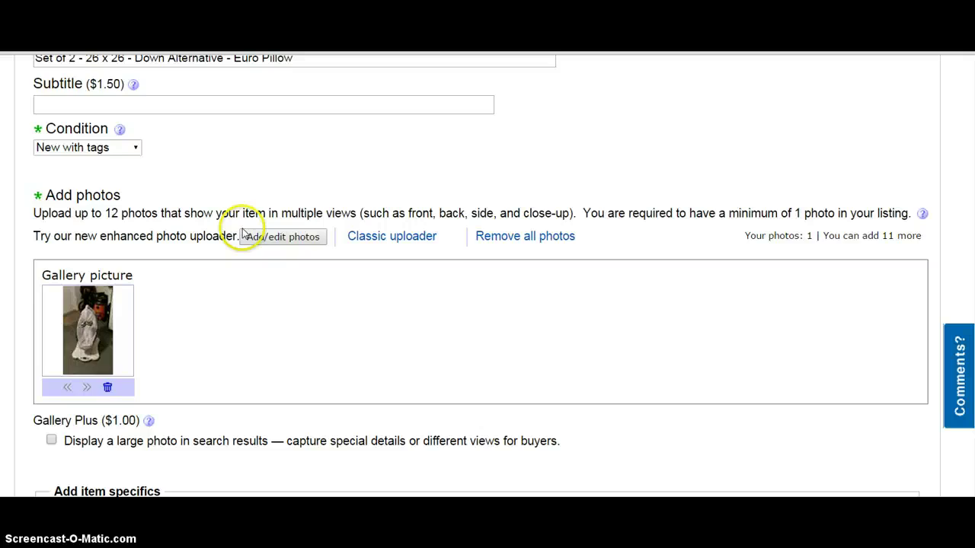
scroll(242, 232, down, 12)
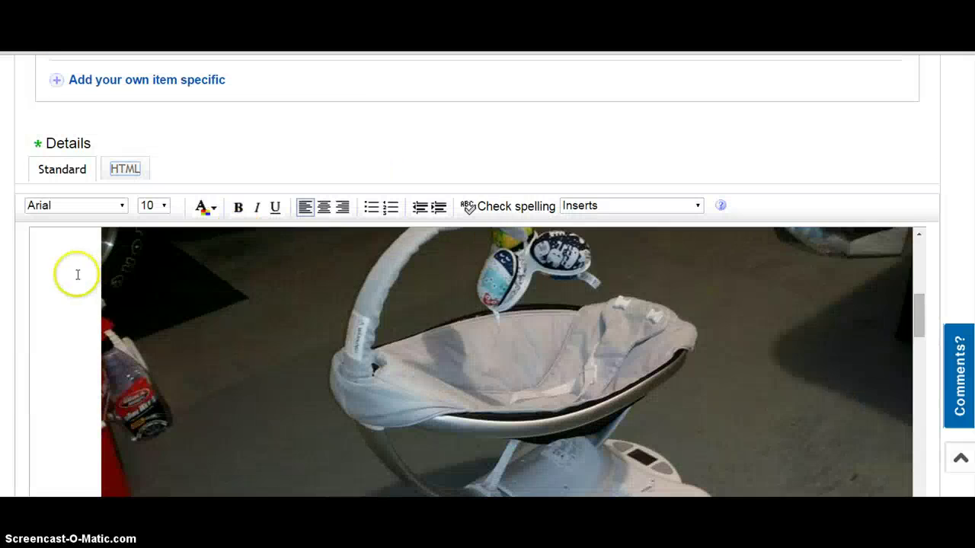
scroll(77, 274, down, 10)
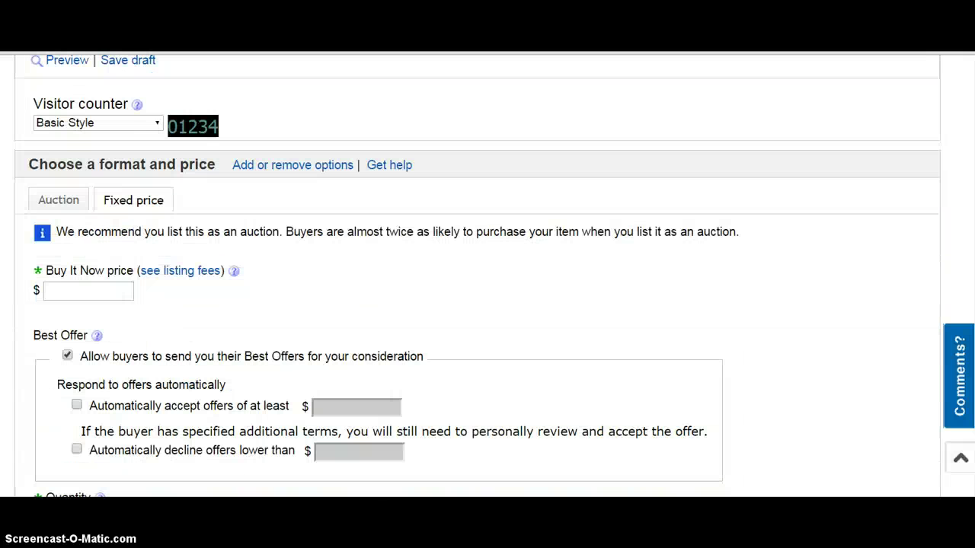
scroll(33, 276, down, 1)
click(102, 233)
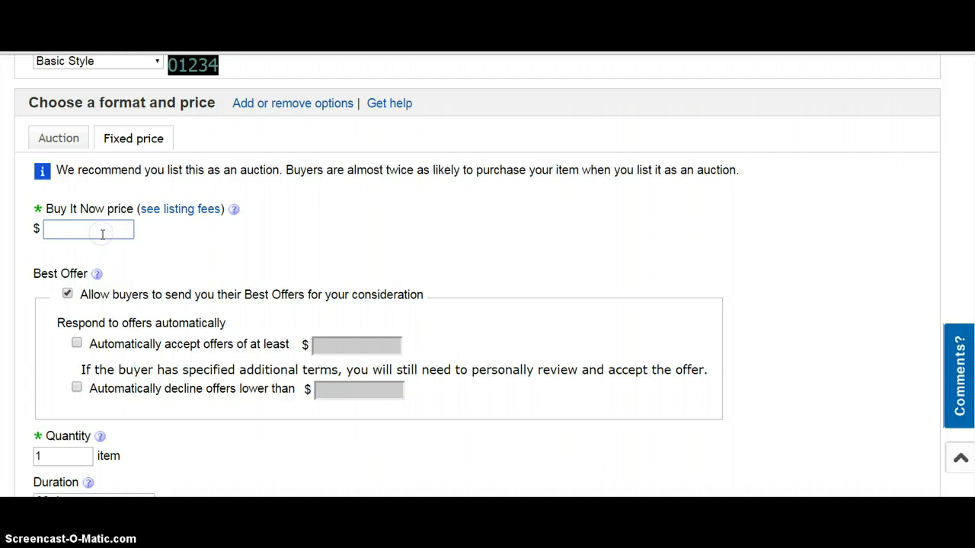
text(1.00)
Set the listing's return policy to Returns Accepted
scroll(4, 354, down, 10)
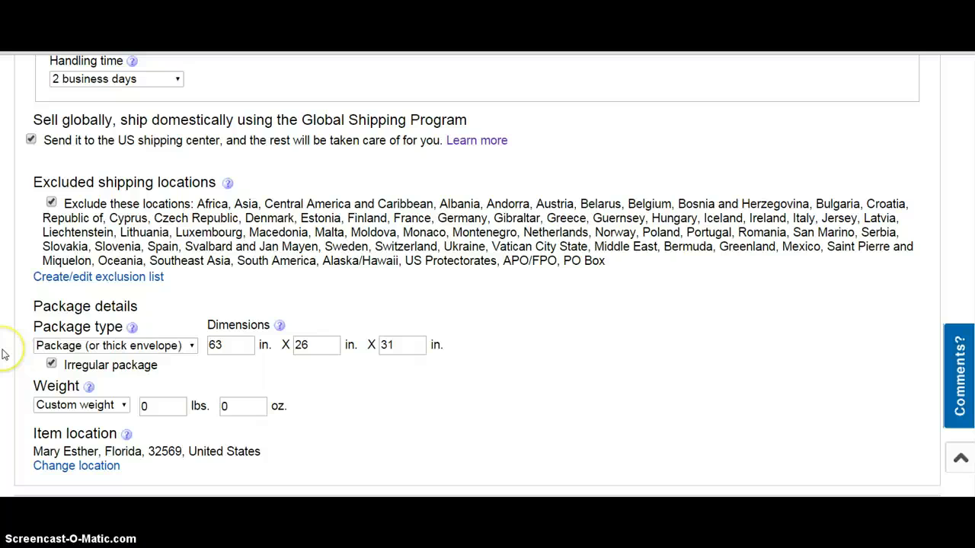
scroll(8, 360, down, 1)
scroll(11, 365, down, 3)
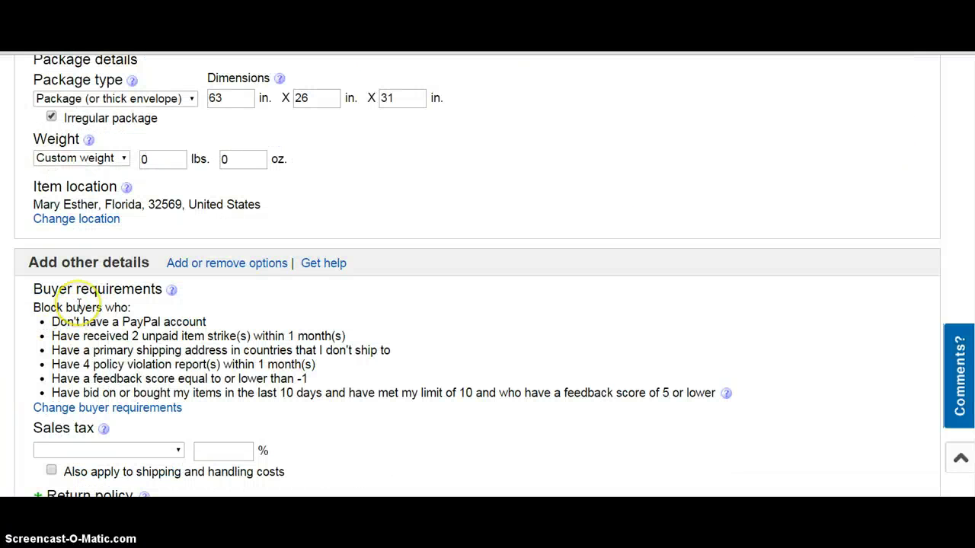
scroll(78, 303, down, 5)
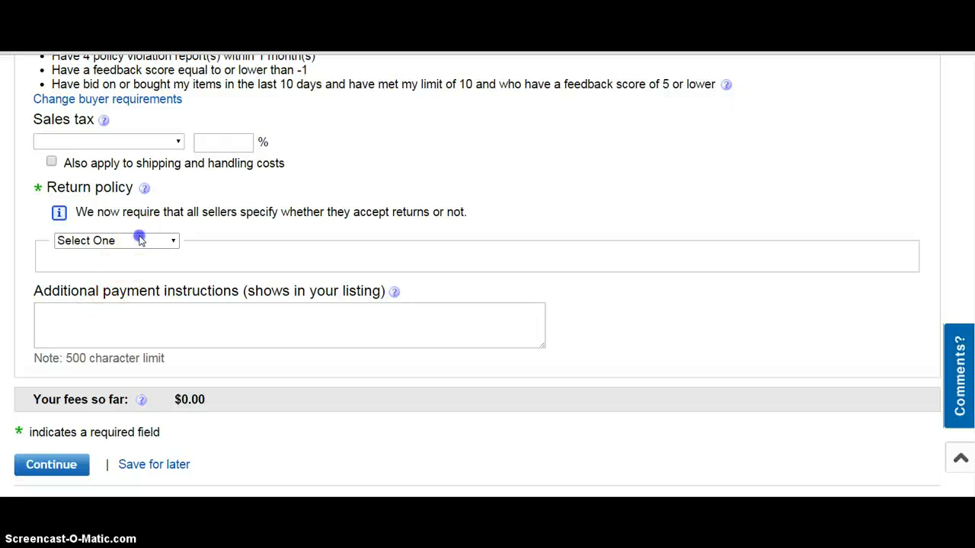
click(139, 240)
click(131, 259)
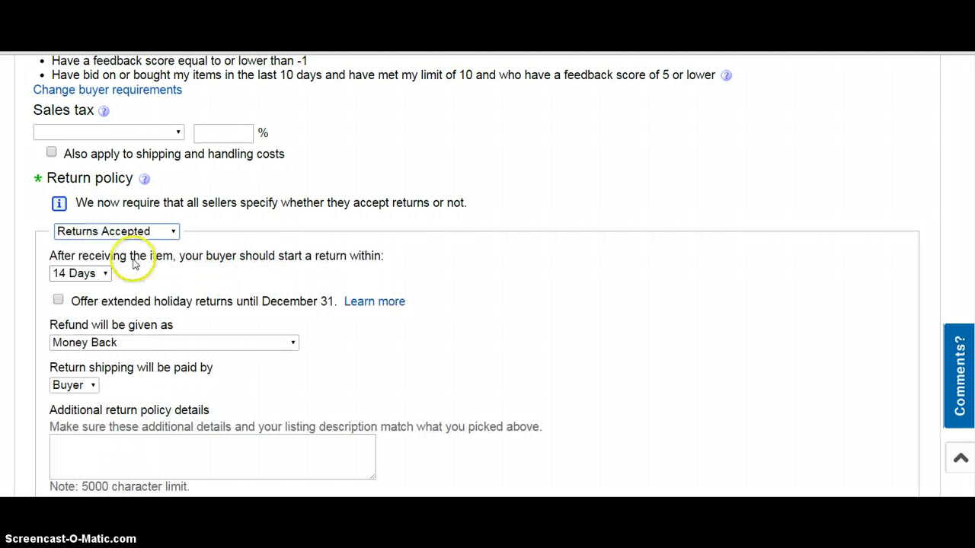
Continue to the listing review page and open the listing preview in a maximized window
scroll(2, 366, down, 4)
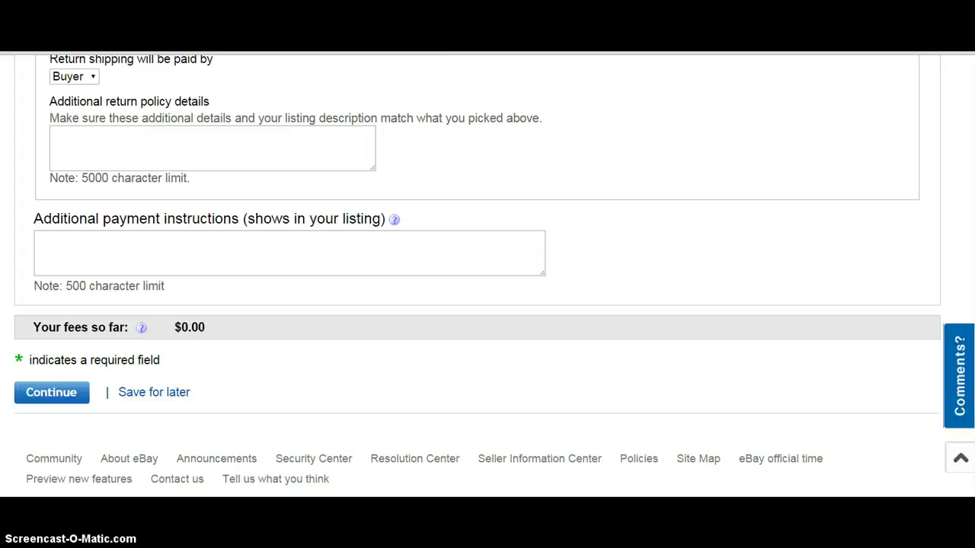
scroll(2, 366, down, 1)
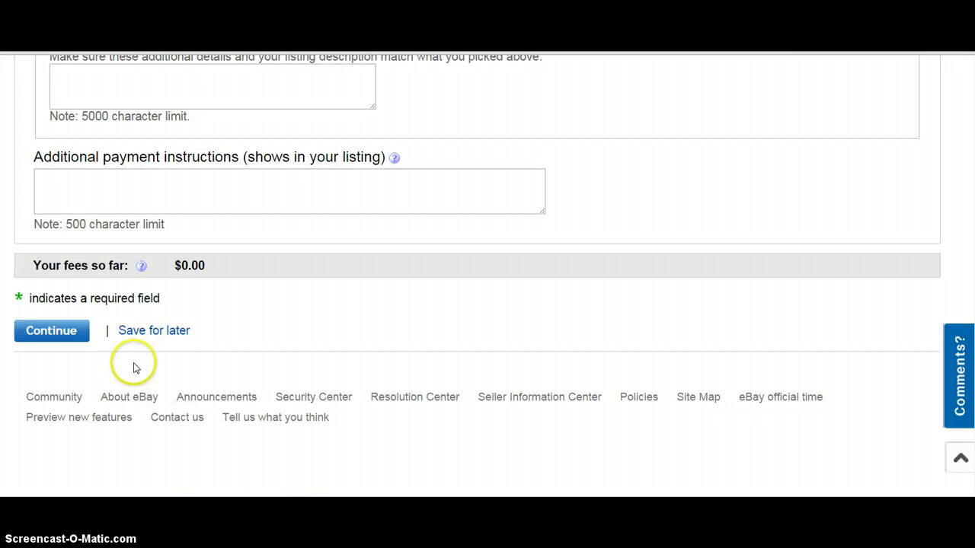
click(61, 337)
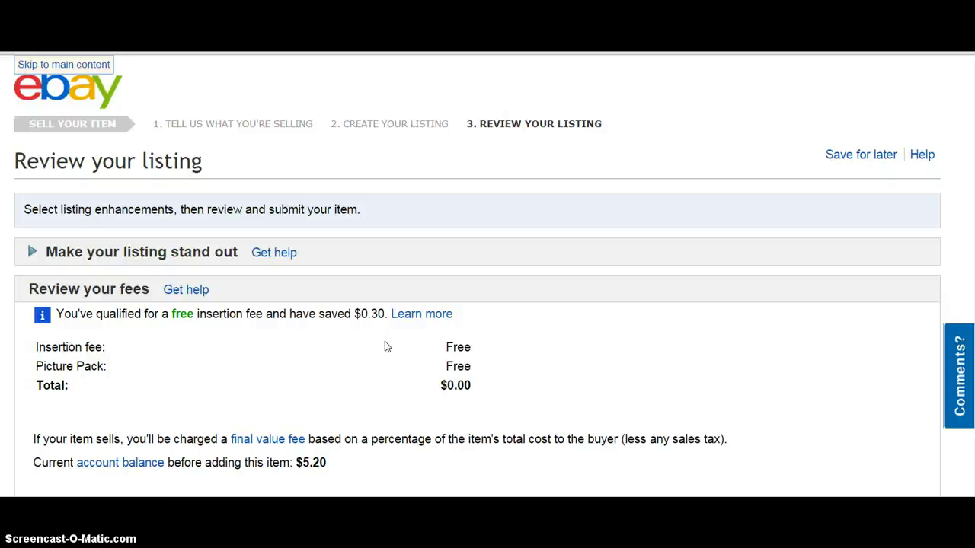
scroll(384, 347, down, 5)
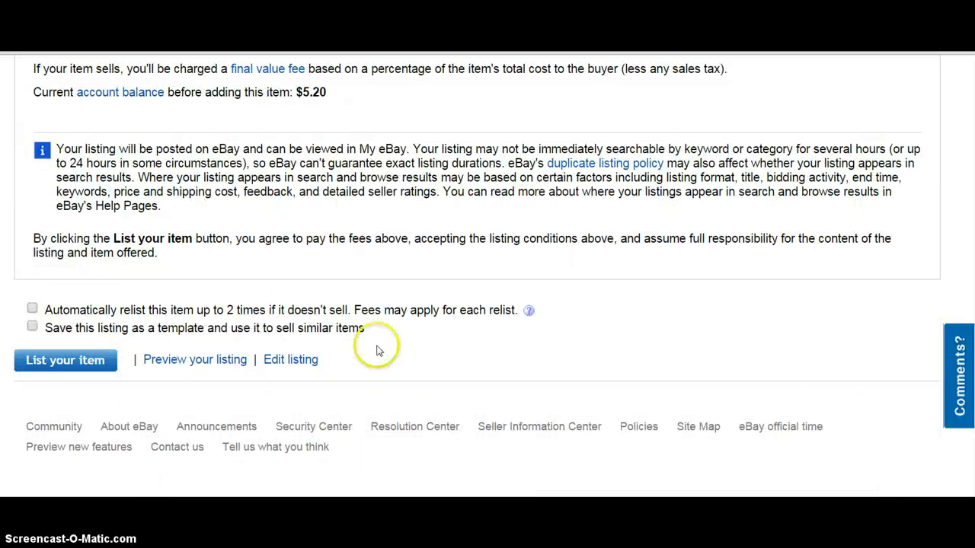
click(213, 359)
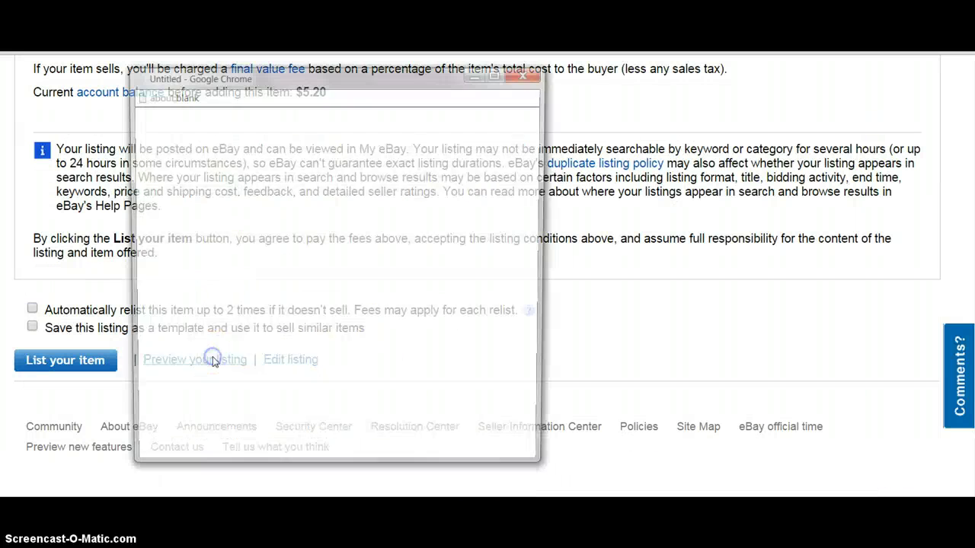
click(507, 74)
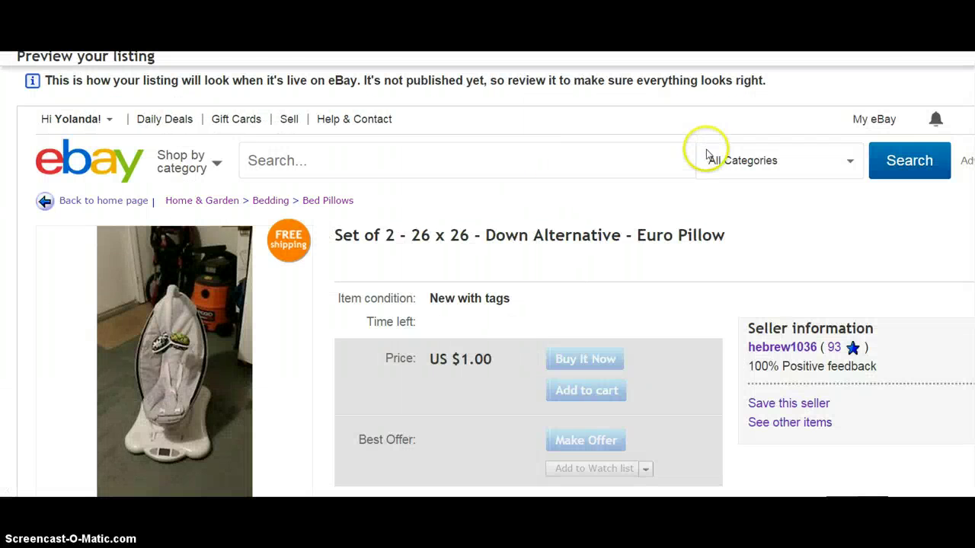
Check the price, shipping and returns information in the preview and inspect the gallery photo with the zoom view
scroll(708, 150, down, 3)
scroll(720, 160, down, 3)
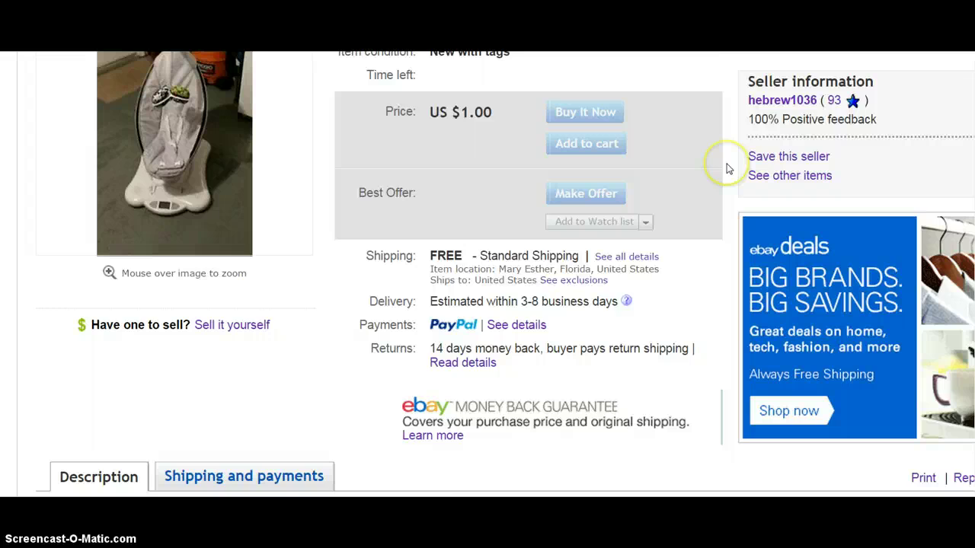
scroll(652, 192, up, 3)
mouse_move(185, 244)
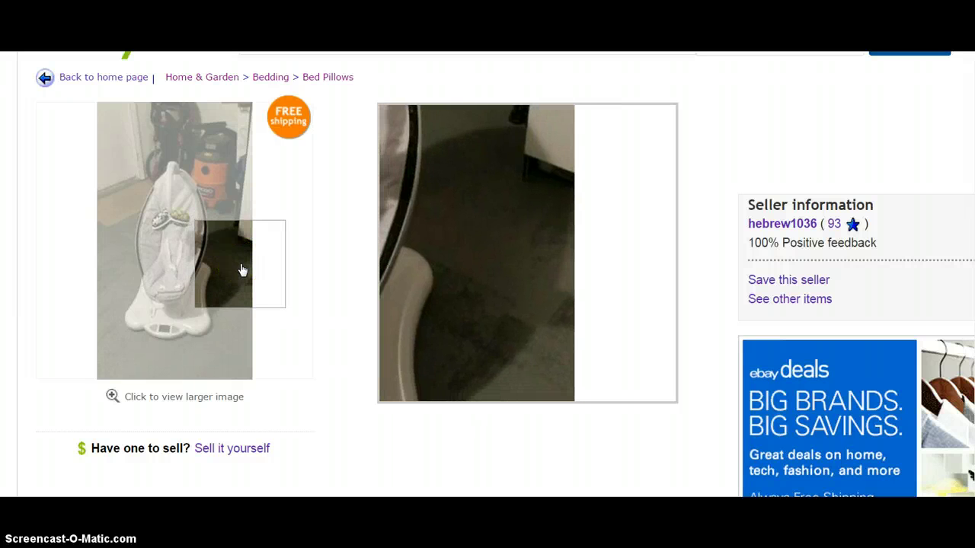
Review the previewed description, including the embedded photo, key features, terms of sale, returns section and item specifics
scroll(318, 389, down, 10)
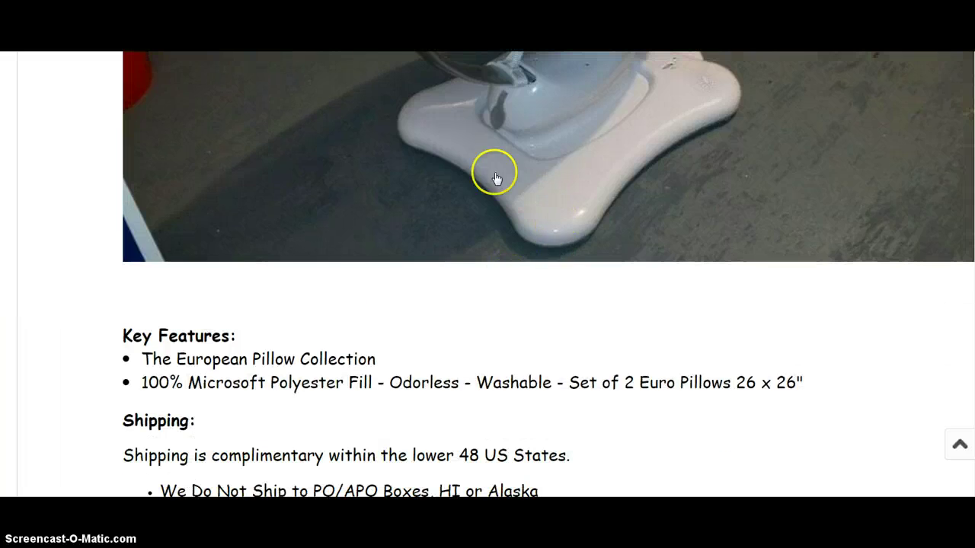
scroll(324, 203, up, 4)
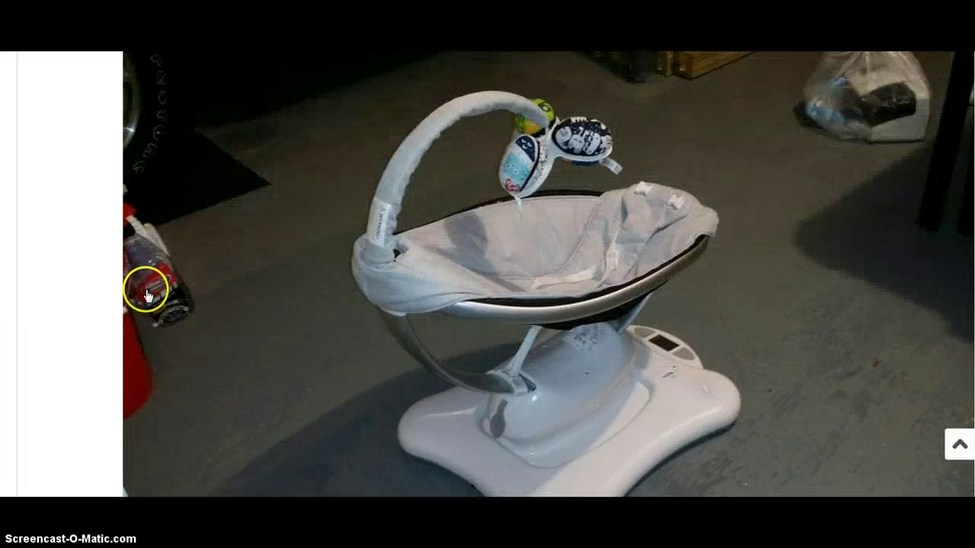
scroll(148, 296, up, 1)
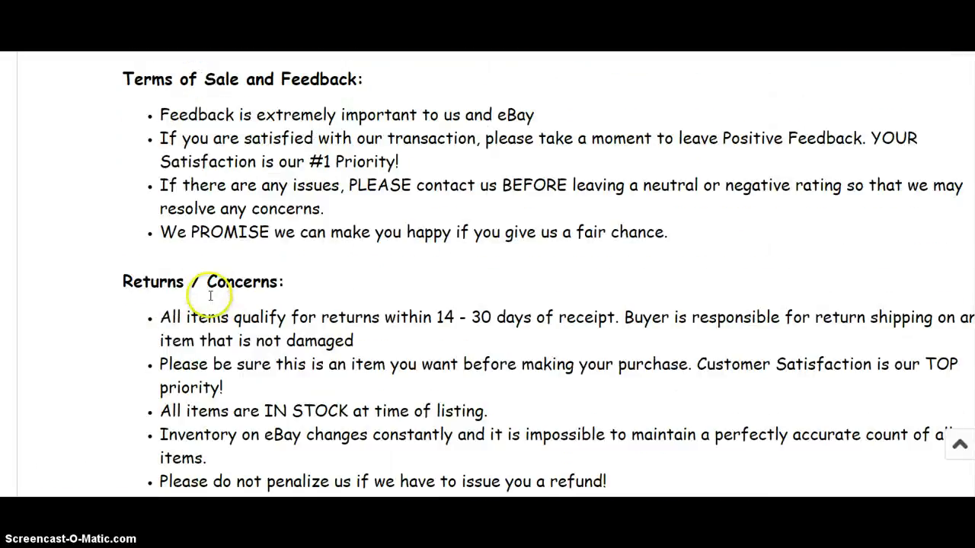
scroll(210, 296, up, 20)
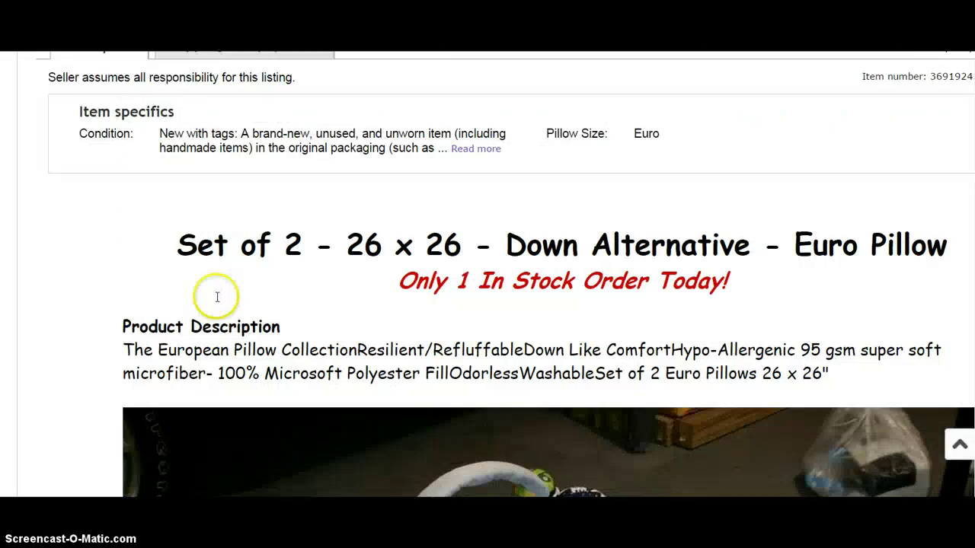
scroll(217, 297, up, 3)
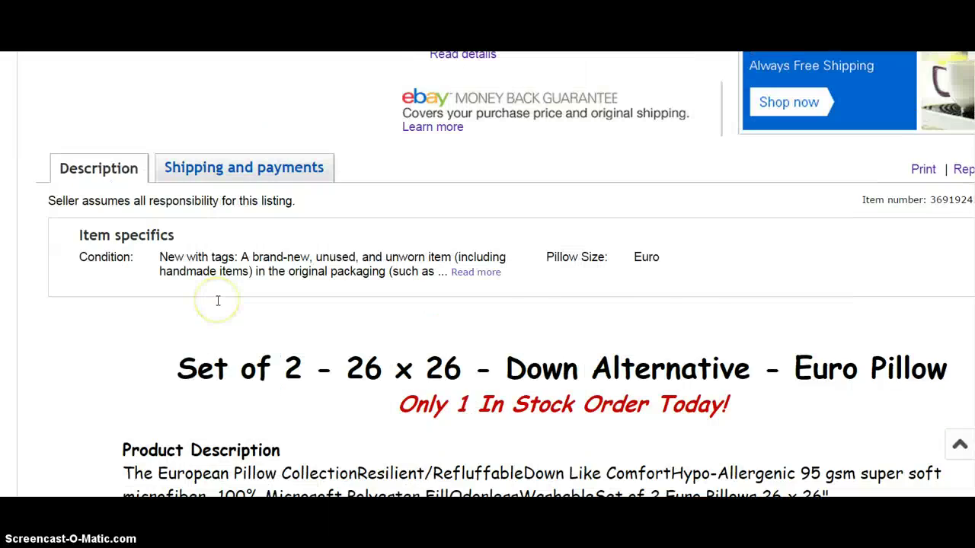
scroll(217, 303, down, 3)
scroll(217, 306, up, 2)
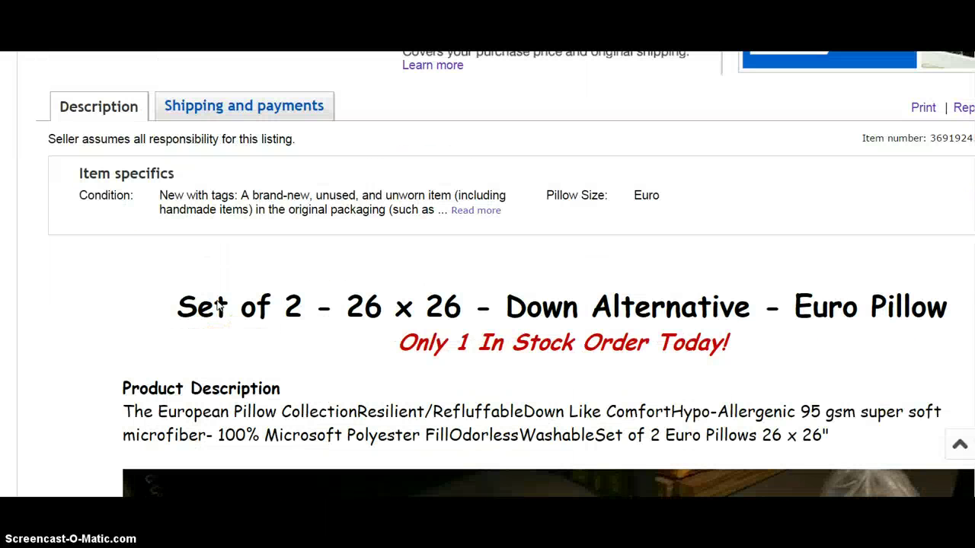
scroll(213, 320, down, 5)
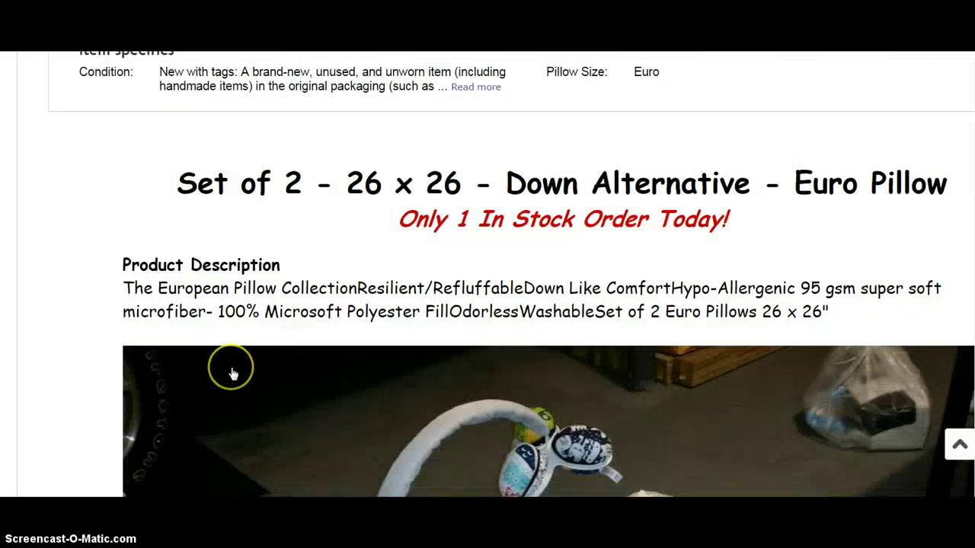
scroll(231, 370, up, 6)
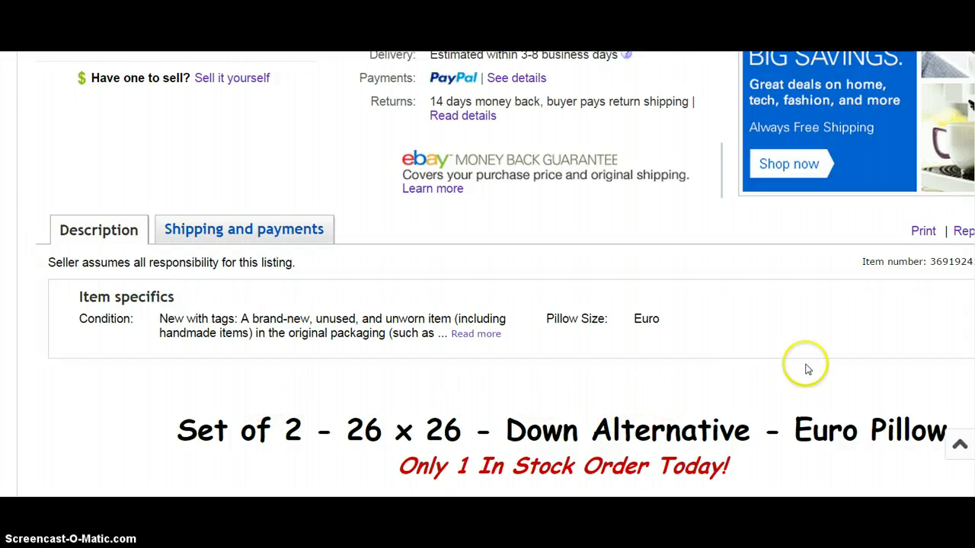
scroll(807, 358, up, 3)
scroll(381, 419, up, 2)
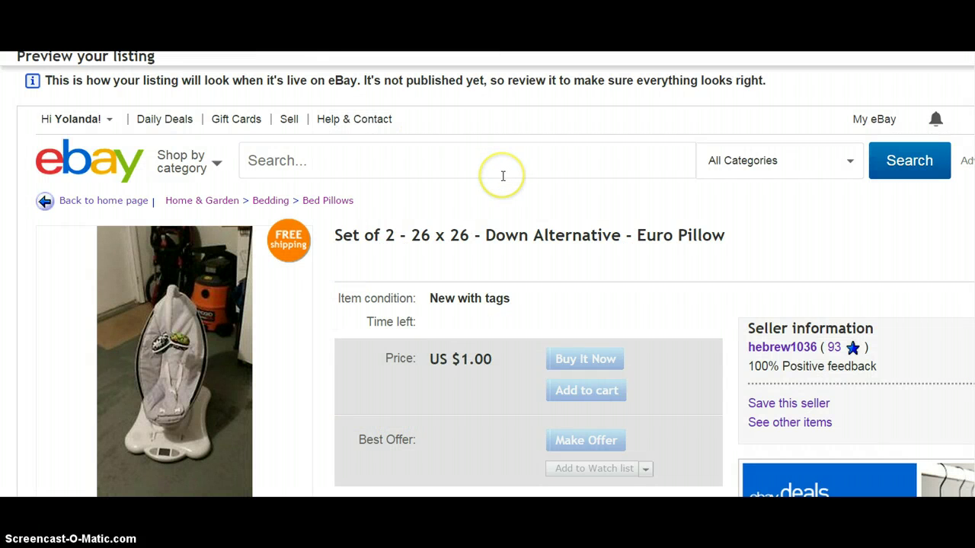
click(632, 162)
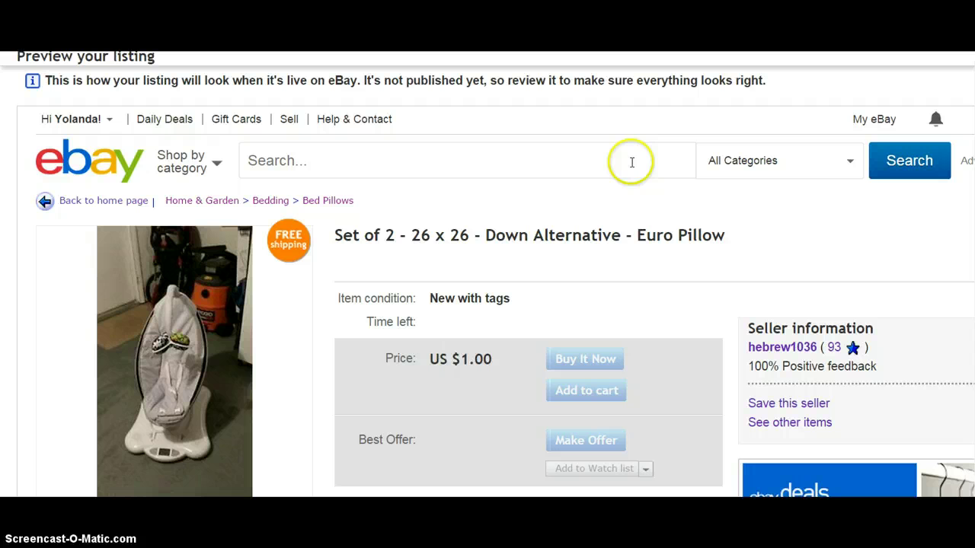